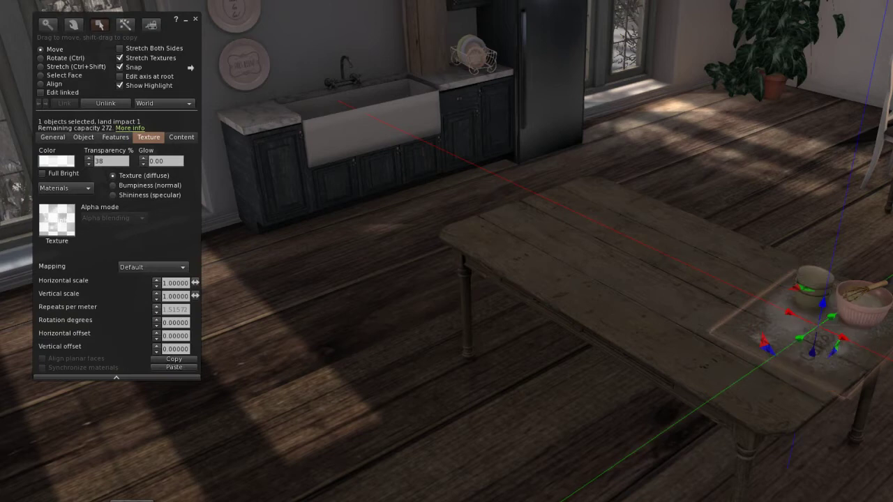
- Delete the mixing bowls and flour set from the wooden kitchen table
right_click(853, 312)
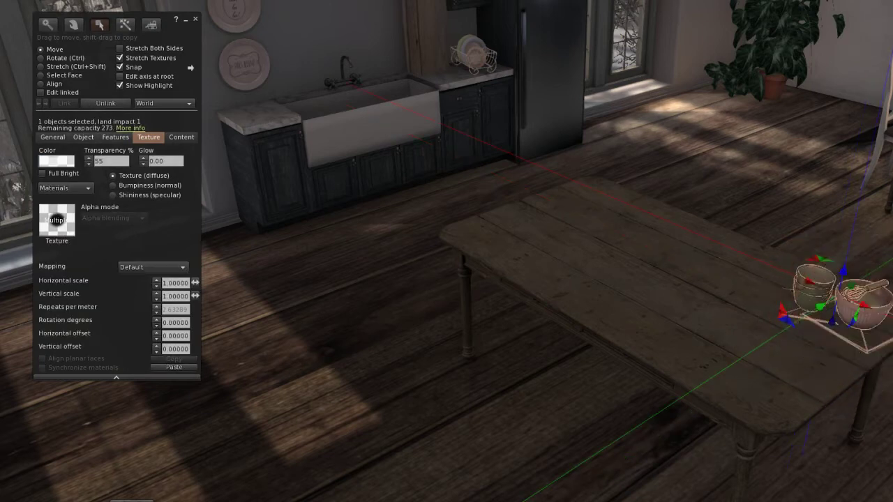
right_click(693, 315)
click(717, 341)
- Select the kitchen island, the sink cabinets, the stove and the cabinets beside it together, and delete them
key(ctrl)
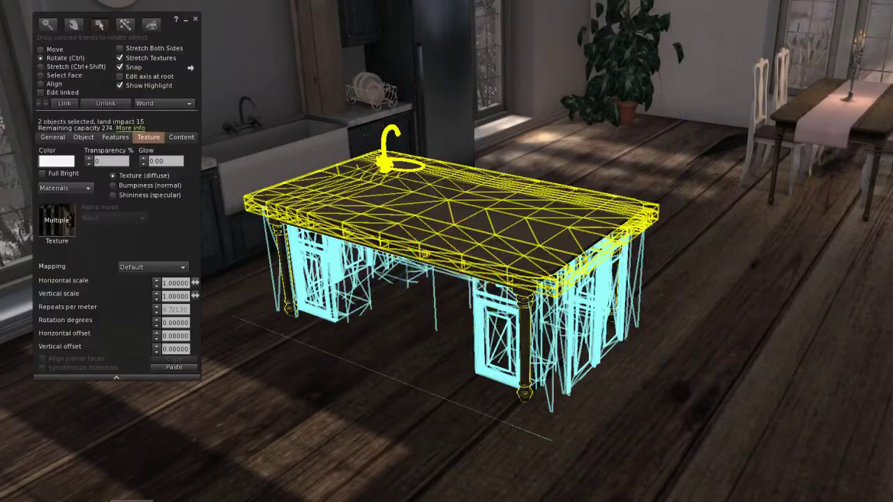
key(ctrl+alt)
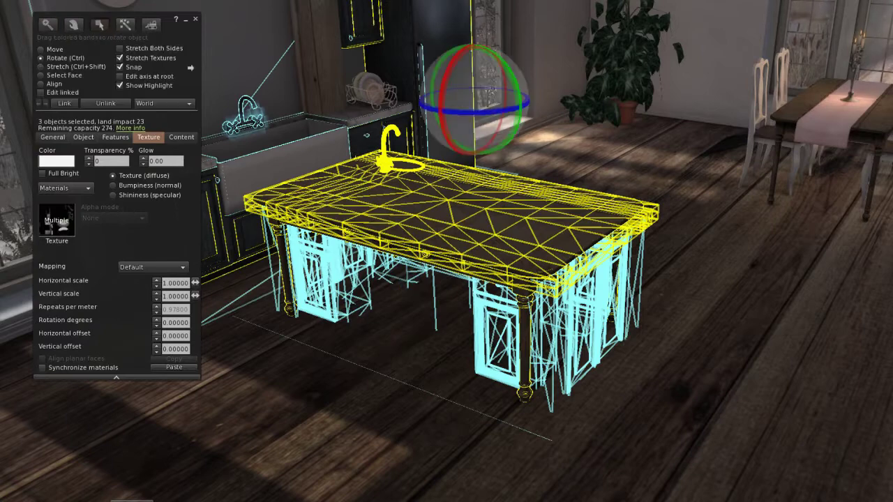
key(ctrl+alt)
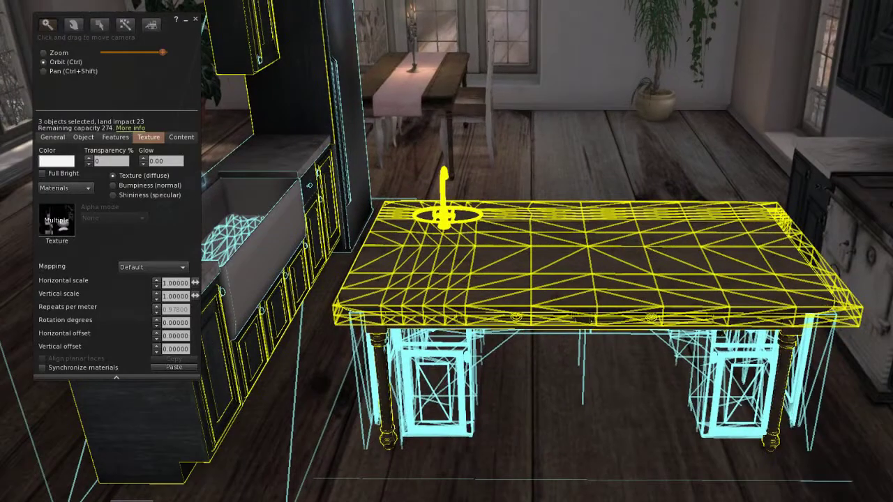
ctrl+click(856, 234)
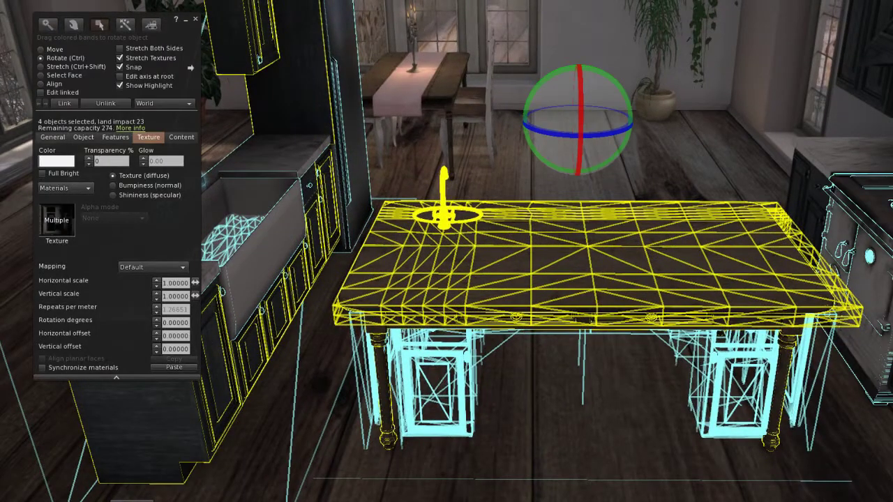
ctrl+click(809, 170)
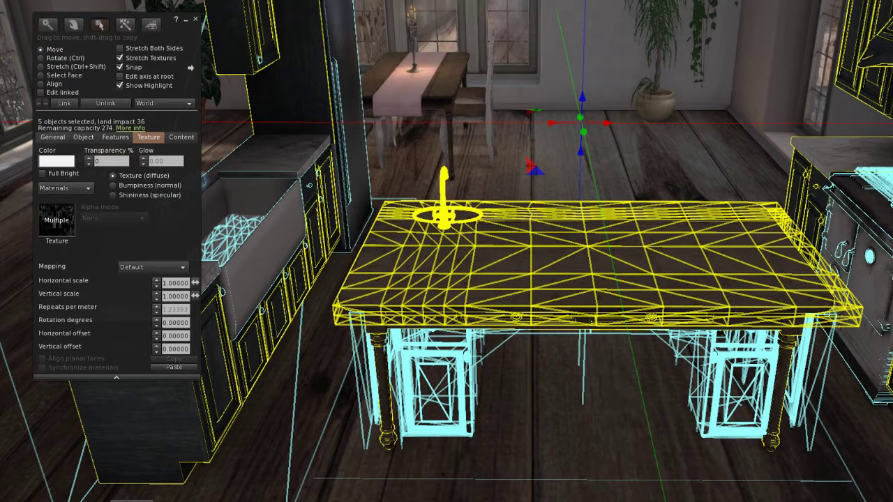
click(52, 137)
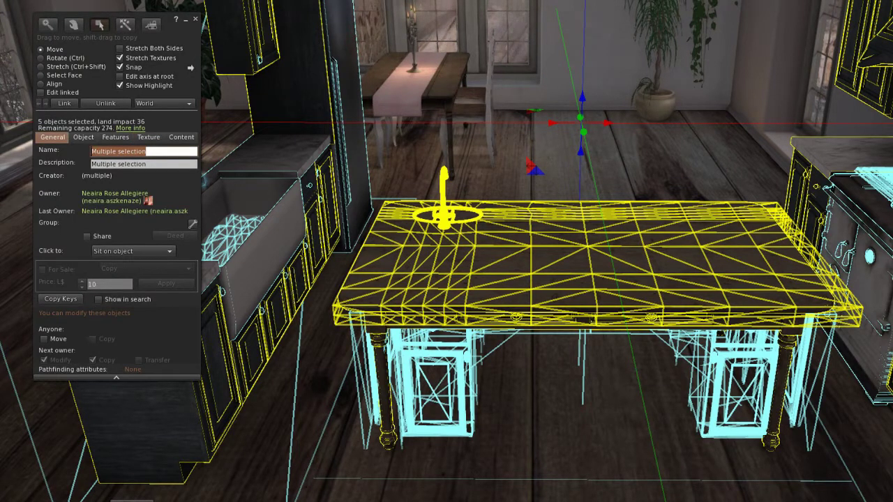
right_click(483, 263)
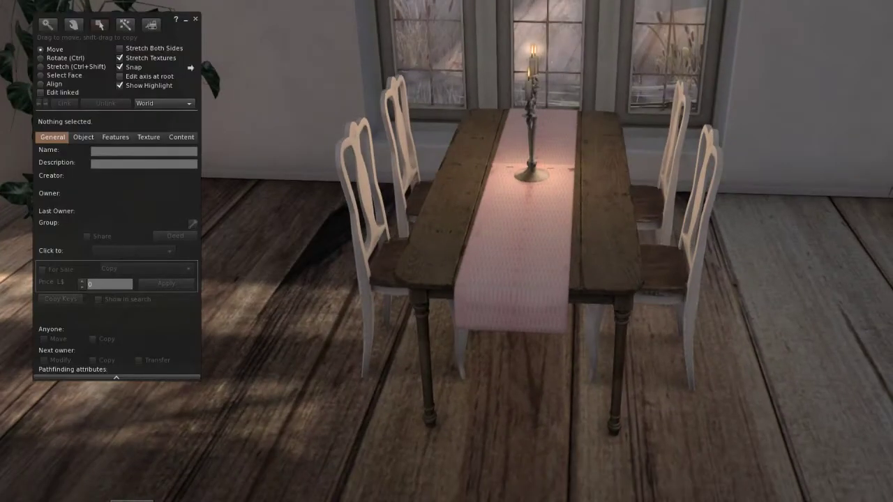
- Select the four dining chairs, the table, its pink runner and the candelabra together, and delete them despite the no-copy items
click(405, 143)
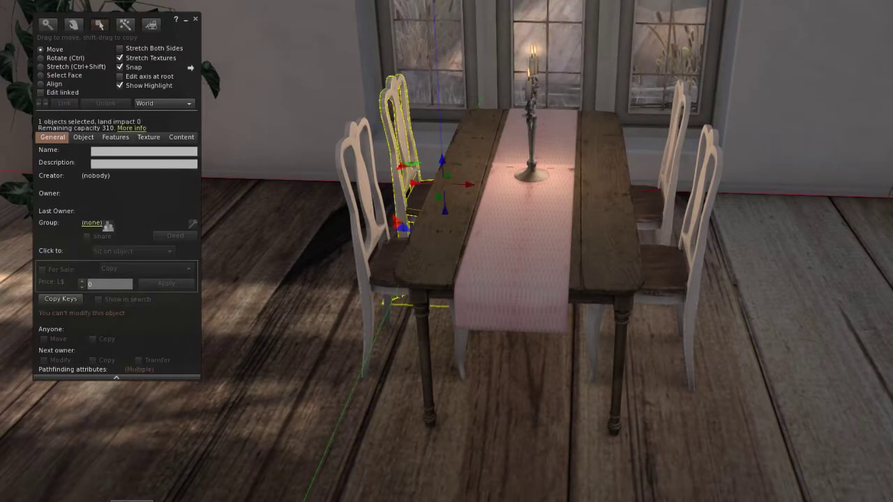
ctrl+click(374, 199)
ctrl+click(670, 160)
ctrl+click(670, 267)
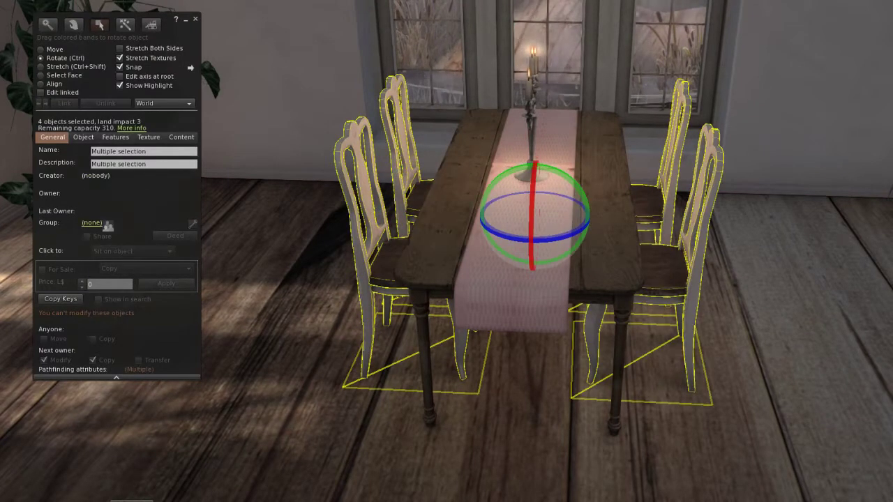
ctrl+click(605, 244)
ctrl+click(531, 132)
ctrl+click(516, 293)
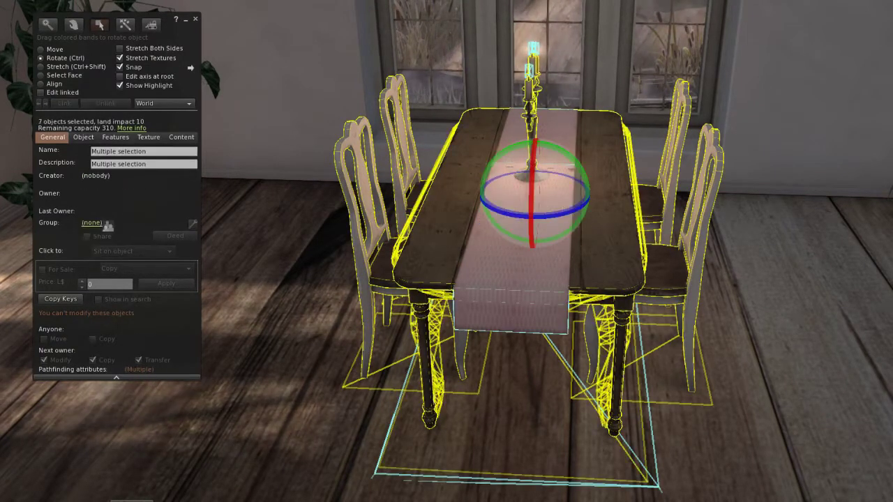
right_click(434, 261)
click(469, 261)
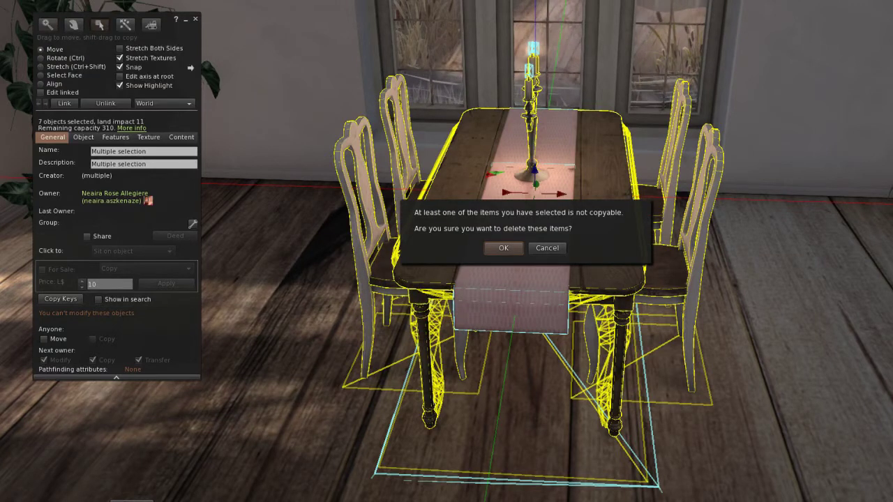
click(503, 248)
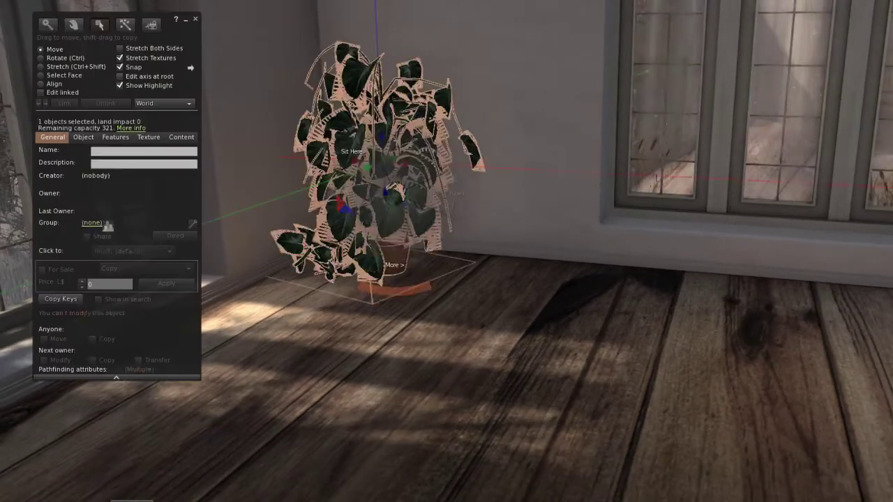
- Delete the potted plants standing in the corners of the dining area
right_click(394, 193)
click(445, 194)
ctrl+alt+drag(613, 240, 747, 241)
right_click(636, 264)
click(636, 305)
click(681, 264)
- Delete the Soy. Super long Hanging Hedera from the corner by the windows
right_click(678, 33)
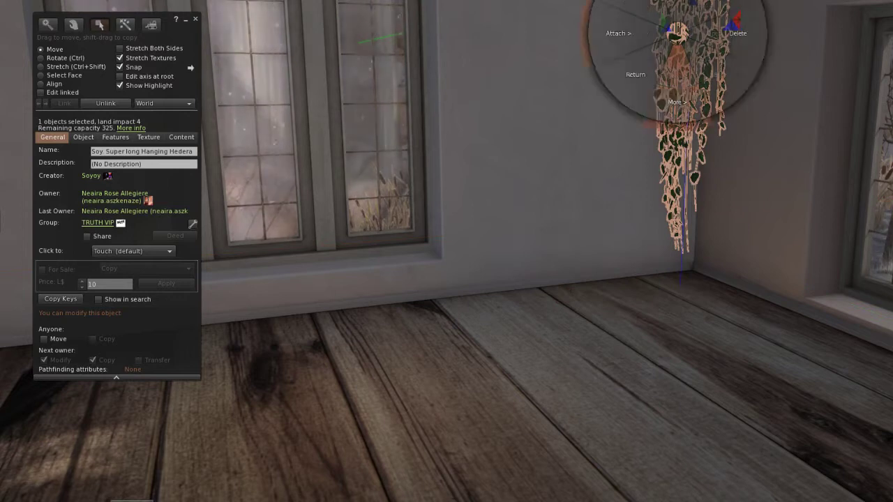
click(677, 85)
click(722, 33)
- Delete the Apple Fall Canvas Tote, the tufted chair beside it, the Little Haven portable television and the rustic table beneath it
alt+drag(683, 105, 621, 104)
ctrl+alt+drag(446, 251, 517, 251)
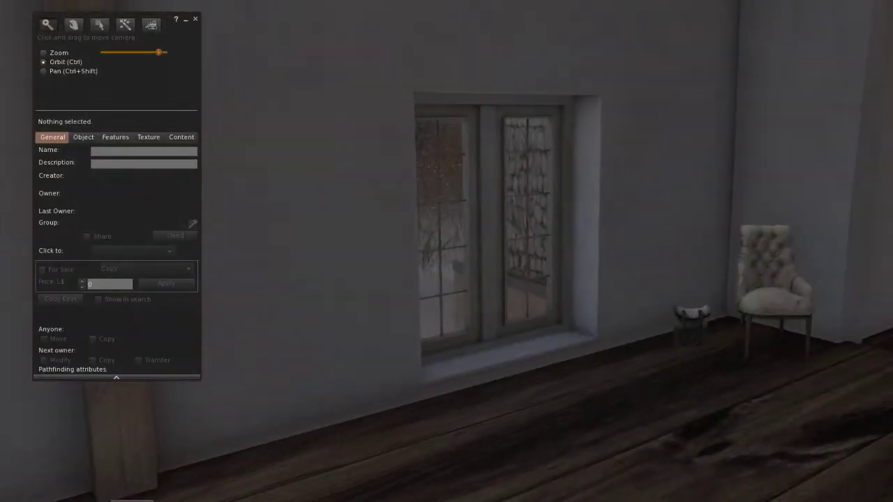
ctrl+alt+drag(446, 251, 509, 209)
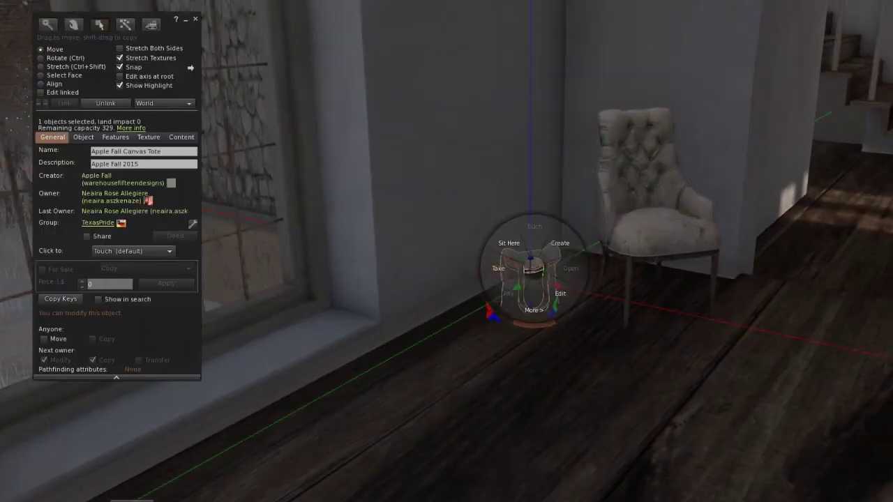
right_click(665, 241)
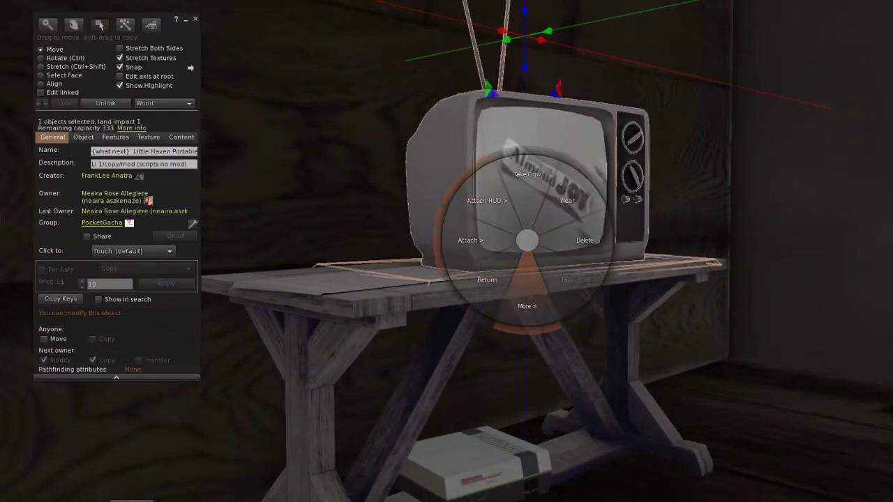
click(584, 240)
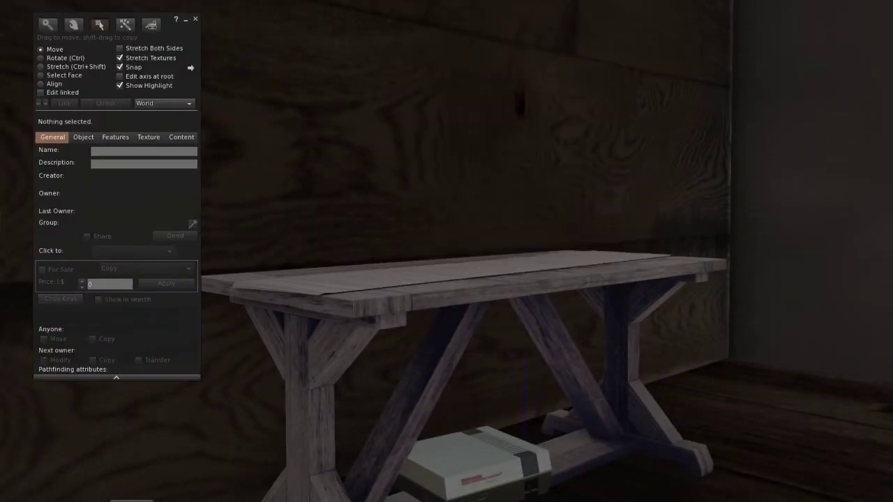
right_click(495, 269)
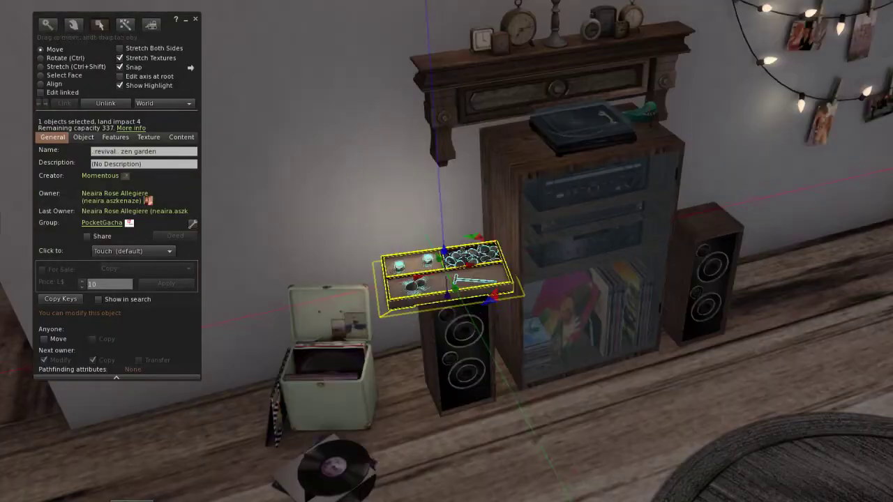
- Select the zen garden, mantel shelf, stereo cabinet, leather armchair, side table, papers, books, typewriter, round rug and photo string lights together, and delete them
shift+click(640, 113)
shift+click(607, 76)
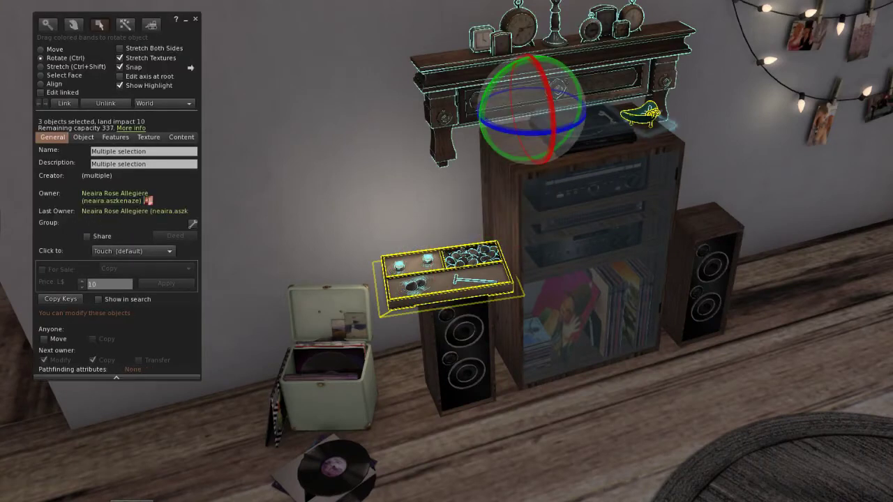
shift+click(586, 230)
shift+click(331, 394)
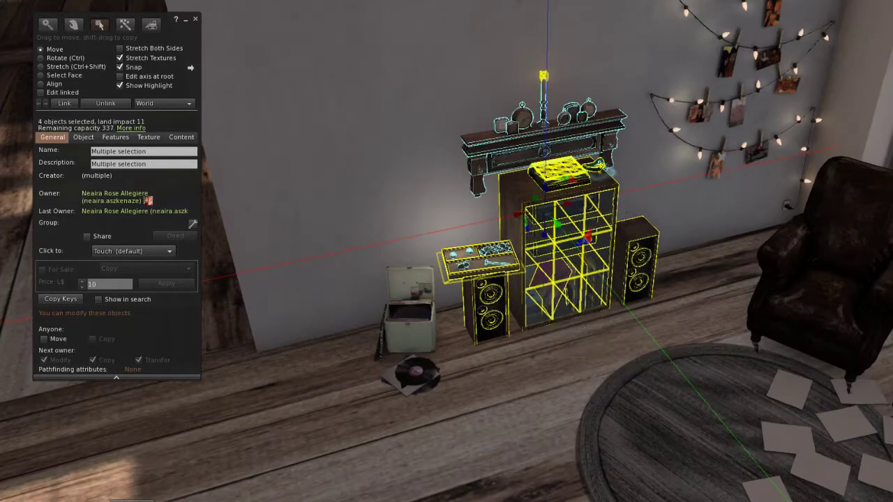
right_click(572, 262)
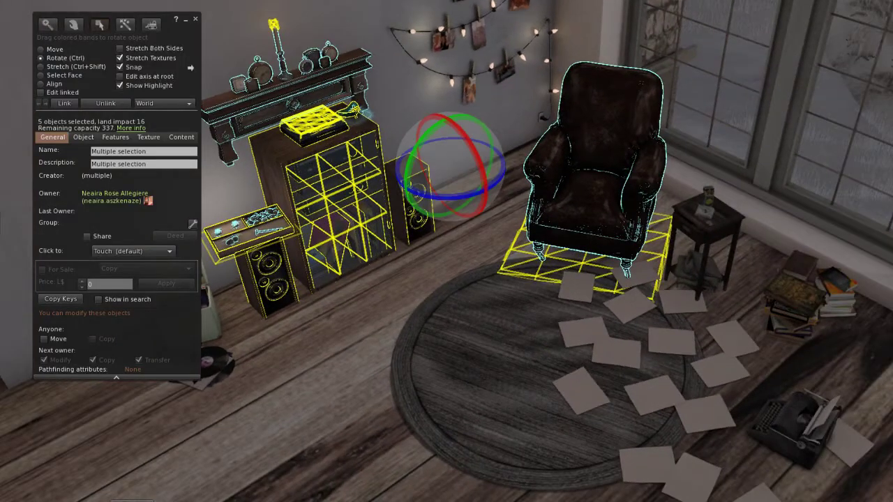
shift+click(706, 210)
shift+click(671, 341)
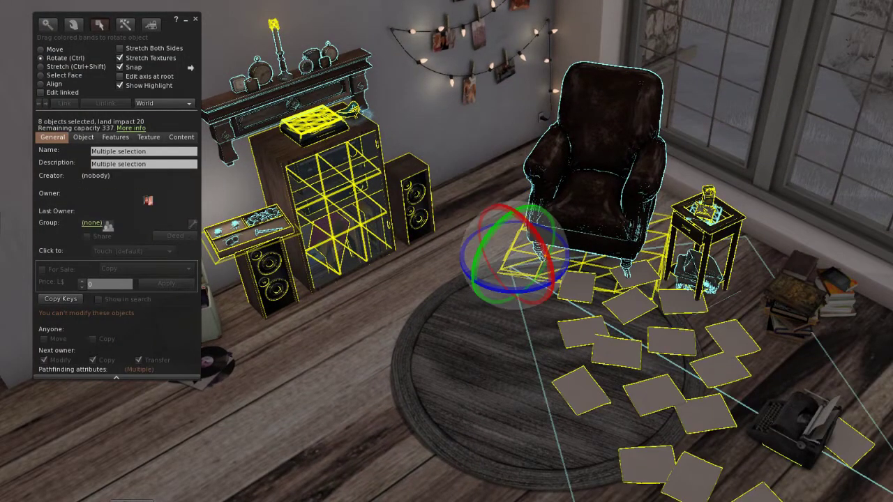
shift+click(794, 297)
shift+click(800, 263)
shift+click(839, 283)
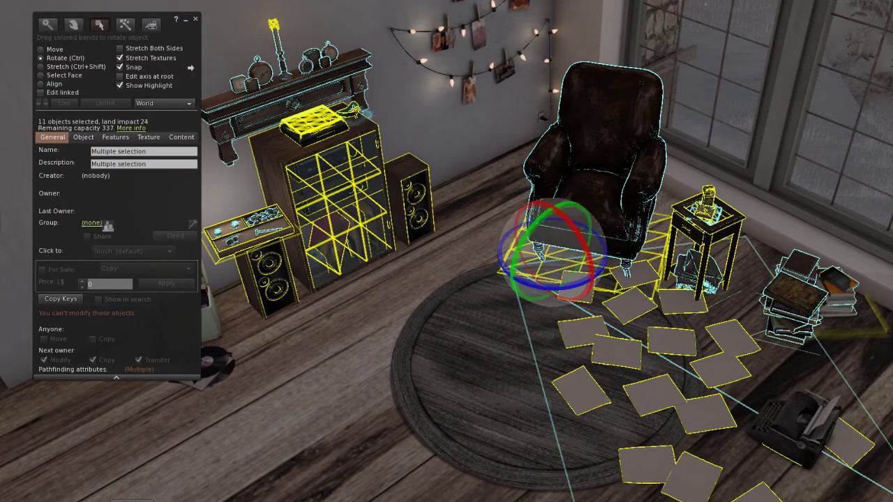
shift+click(793, 427)
shift+click(499, 377)
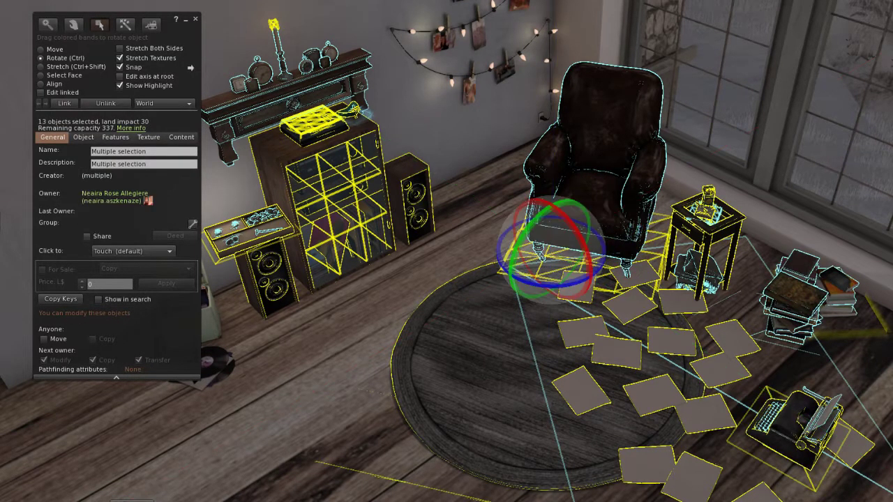
ctrl+click(478, 35)
right_click(483, 318)
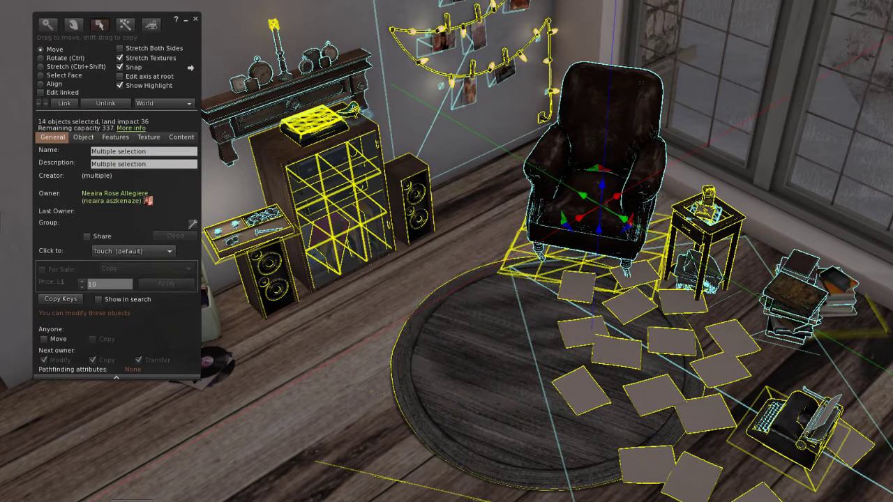
- Delete the green record case and the loose vinyl record beside the wall
alt+click(210, 312)
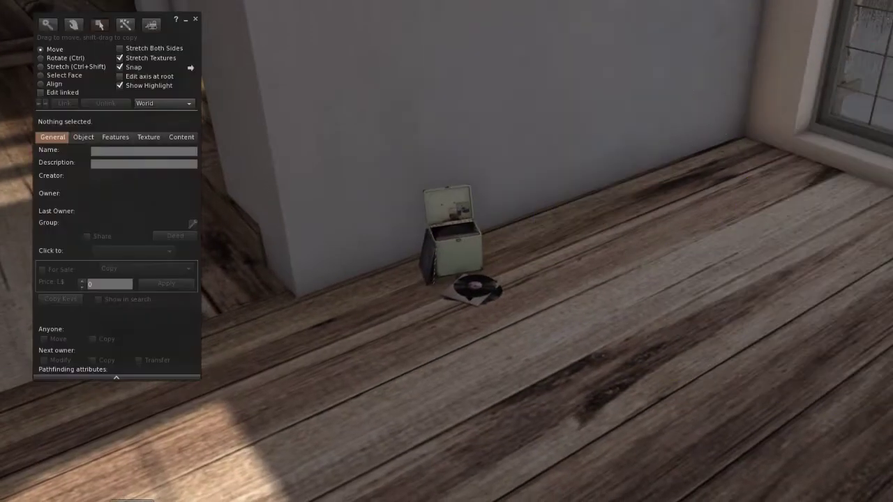
right_click(455, 254)
key(Delete)
key(Escape)
- Select the crystal floor lamp, both patterned rugs, the side table with its decor and the floral armchair together, and delete them
ctrl+alt+drag(446, 251, 544, 252)
alt+click(520, 253)
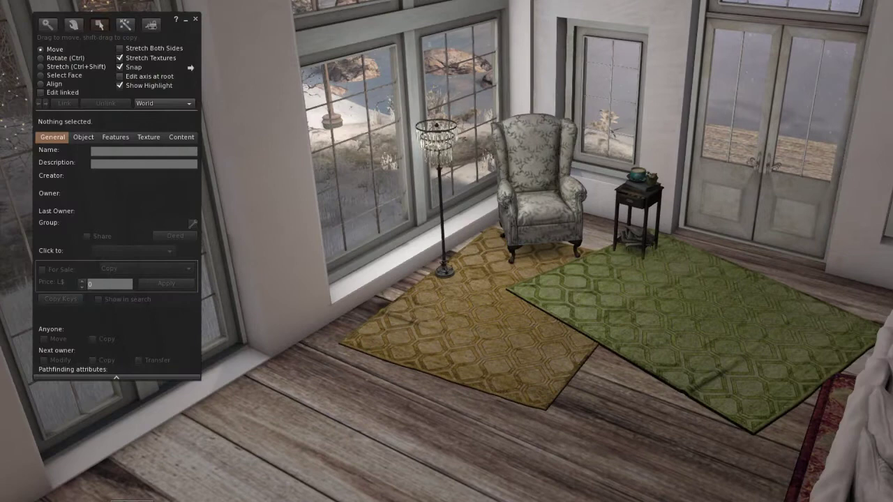
click(443, 261)
alt+drag(523, 216, 523, 153)
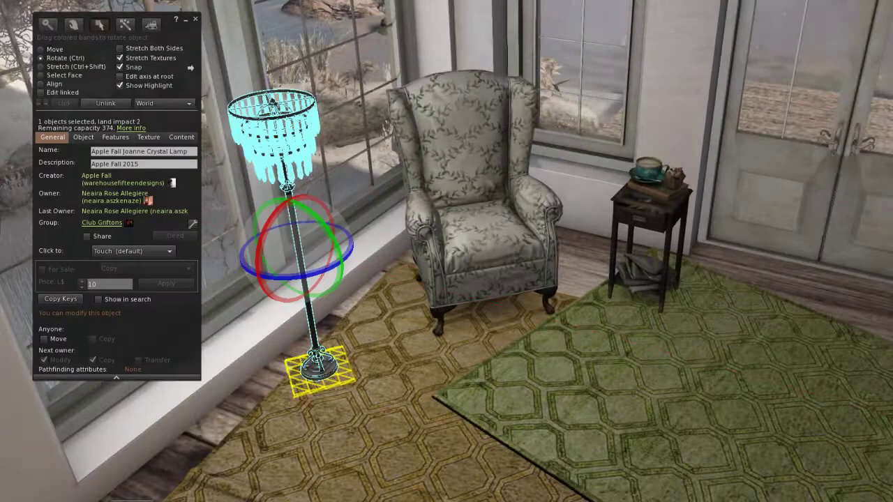
shift+click(704, 342)
shift+click(651, 180)
shift+click(640, 219)
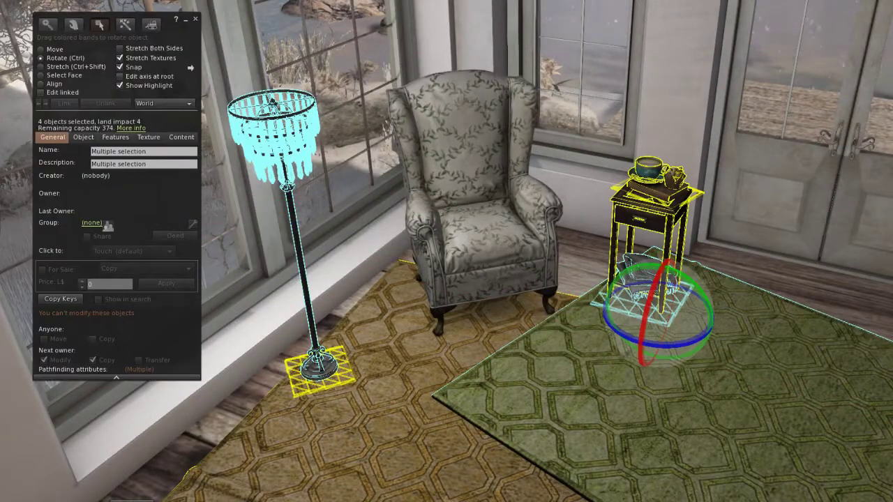
shift+click(481, 224)
right_click(505, 210)
click(461, 211)
- Delete the chihuahuas on the sofa and tufted ottoman, and the handbag on the floor beside the sofa
scroll(462, 210, down, 5)
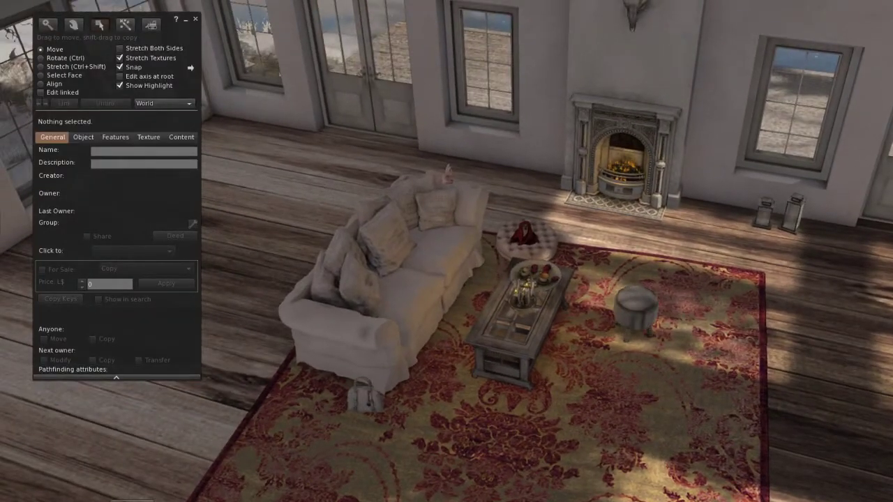
right_click(447, 173)
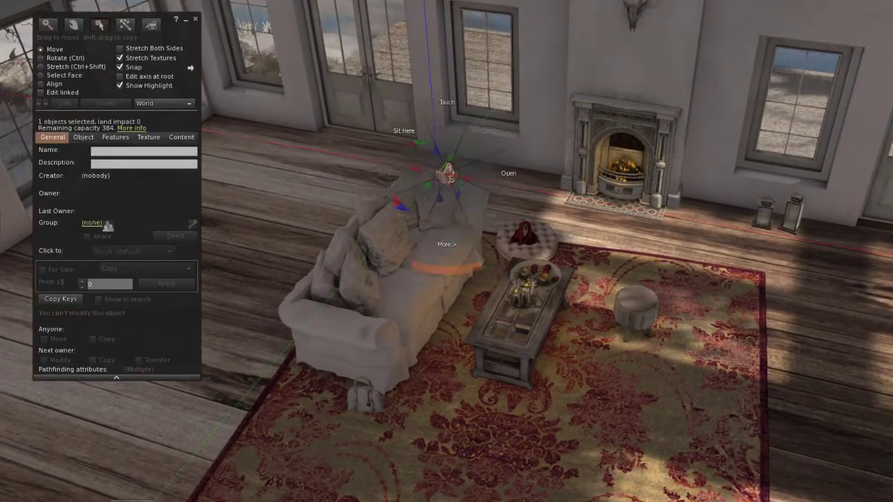
right_click(523, 234)
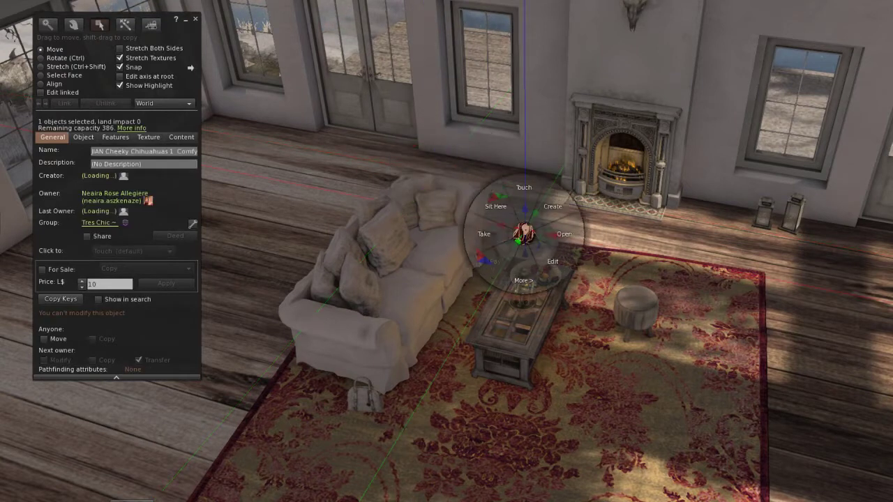
right_click(364, 397)
- Select the white sofa with its pillows, the coffee table with its decor, the tufted ottoman and the round stool, and delete them
click(412, 279)
drag(433, 203, 686, 411)
ctrl+click(417, 285)
right_click(409, 269)
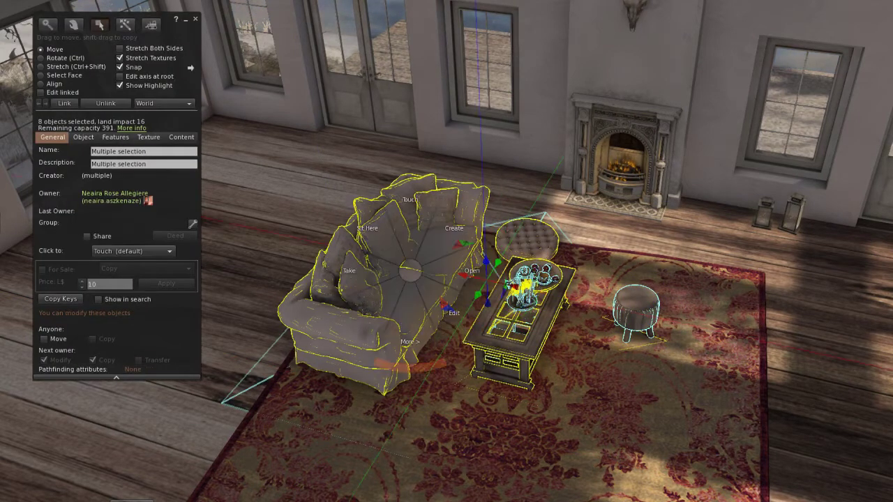
- Delete the Apple Fall Deer Skull mounted above the fireplace
ctrl+alt+drag(622, 90, 558, 52)
right_click(473, 183)
click(473, 209)
click(518, 183)
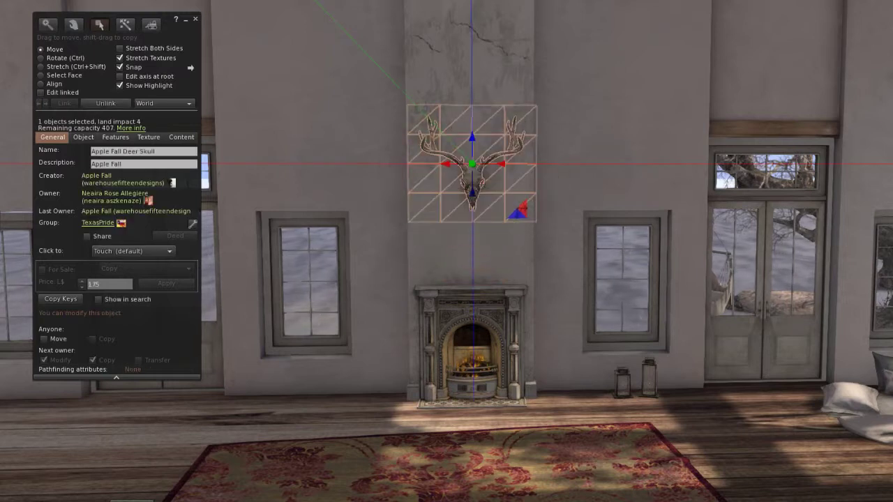
- Take the frosted lanterns beside the fireplace back into inventory
right_click(622, 381)
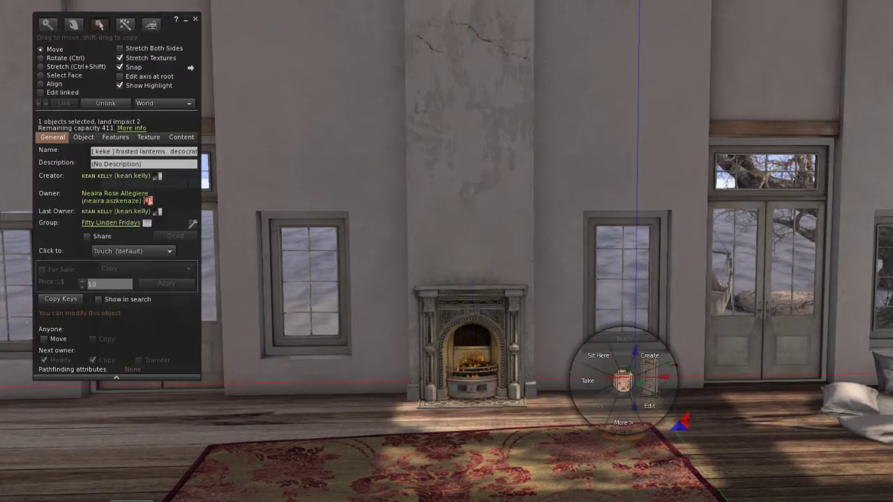
click(588, 380)
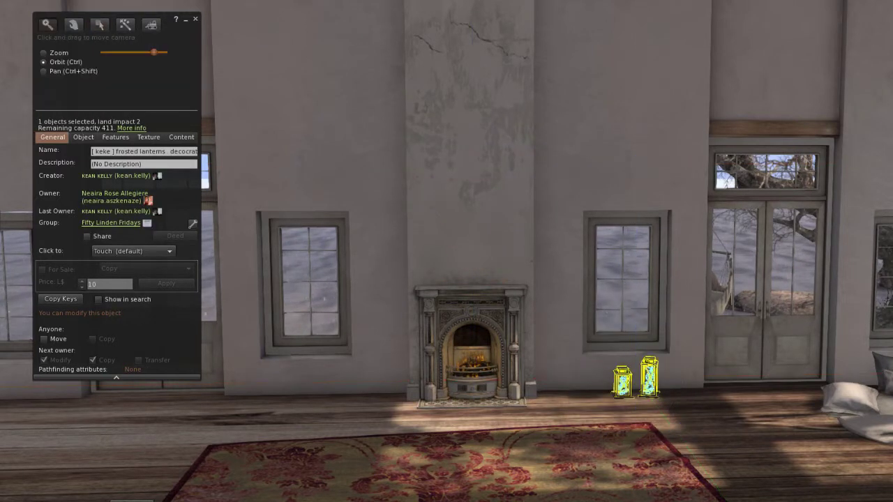
ctrl+alt+drag(789, 412, 872, 450)
- Take the pillow stack on the living room floor and the AF Vintage Camera w/ Tripod by the windows into inventory
right_click(548, 238)
click(513, 237)
alt+drag(558, 349, 662, 363)
right_click(718, 444)
click(678, 444)
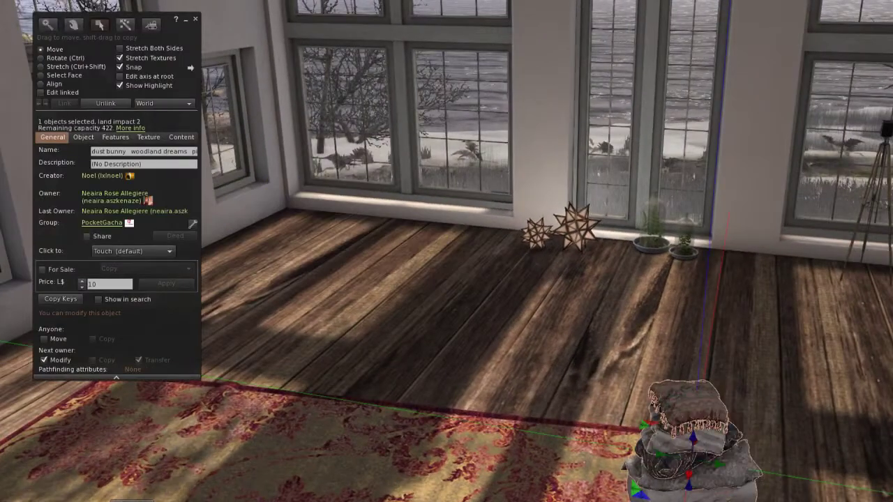
right_click(886, 131)
click(845, 132)
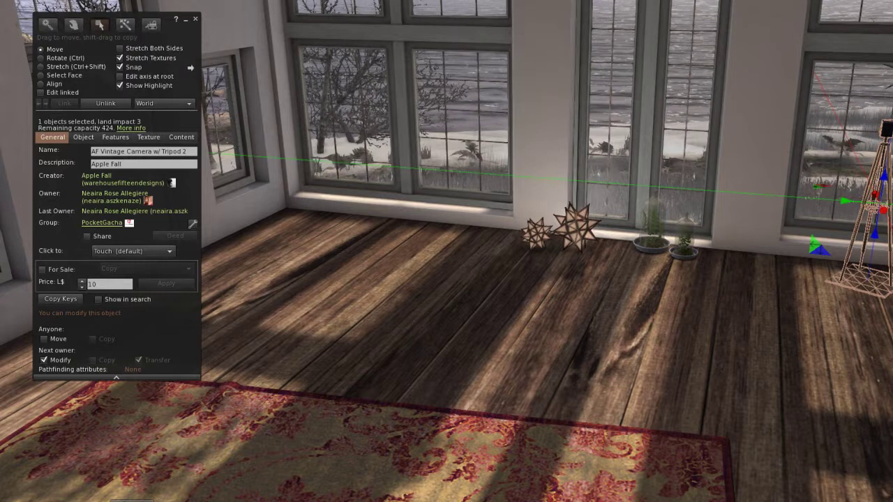
- Delete the potted plants and star-shaped ornaments by the windows, and clear away the red patterned rug
click(652, 238)
ctrl+click(573, 232)
right_click(572, 232)
click(572, 286)
key(Delete)
right_click(522, 429)
key(Escape)
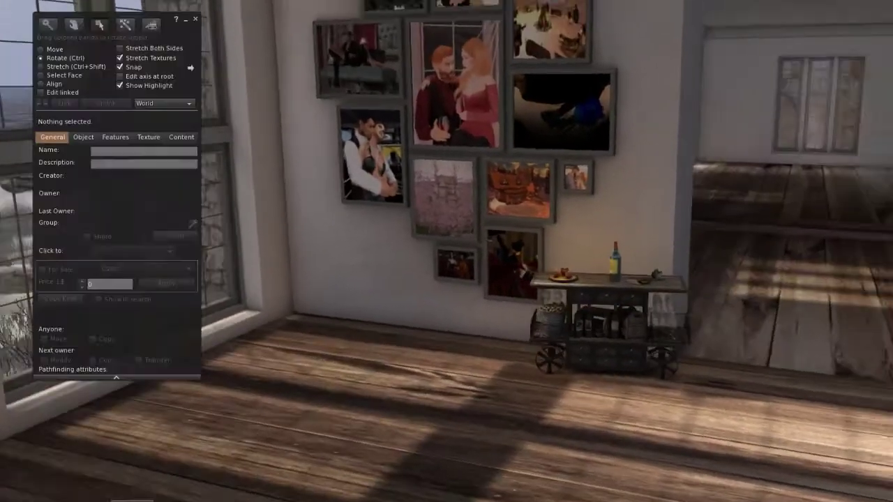
- Delete the framed photo gallery on the wall and the small ornament at the back of the bar cart
right_click(477, 174)
key(Delete)
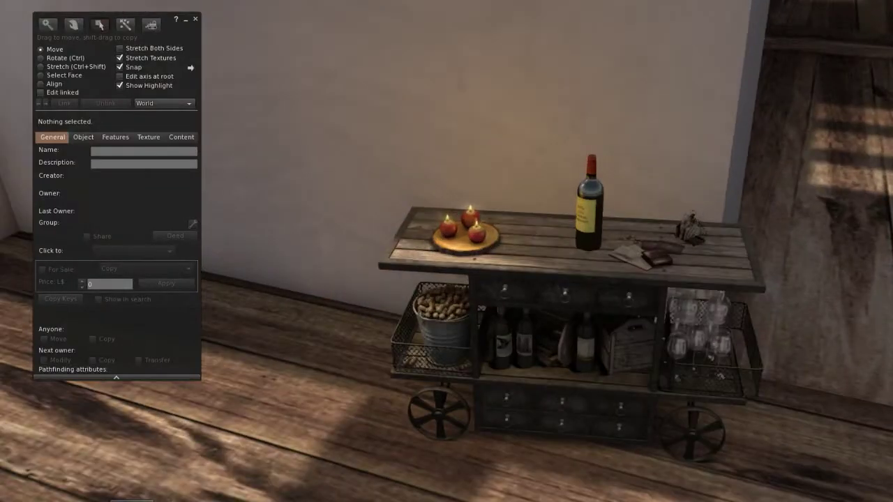
right_click(693, 228)
key(Delete)
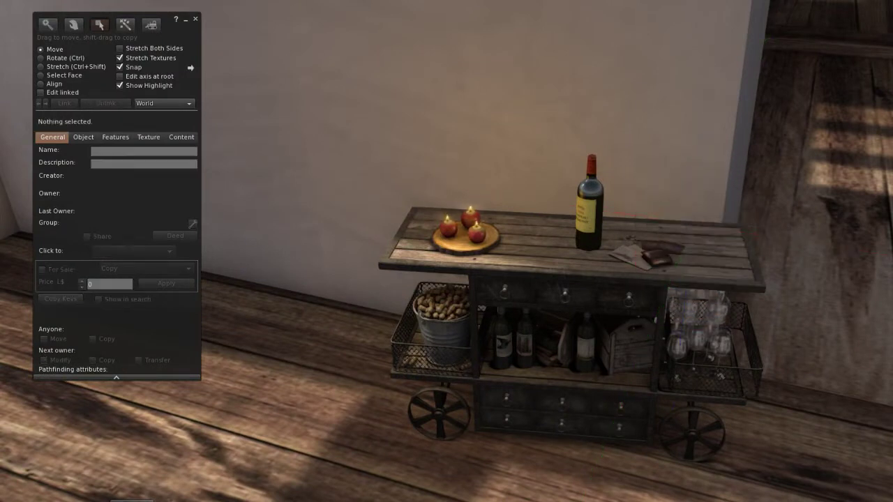
- Select the wine bottle, the apple candle tray, the chocolate and the bar cart together, and delete them
ctrl+click(590, 209)
ctrl+click(466, 239)
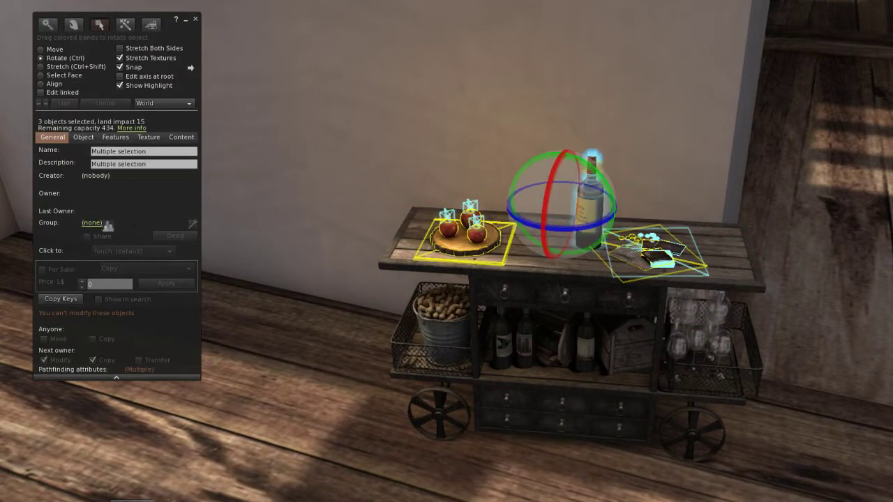
ctrl+click(519, 286)
right_click(552, 353)
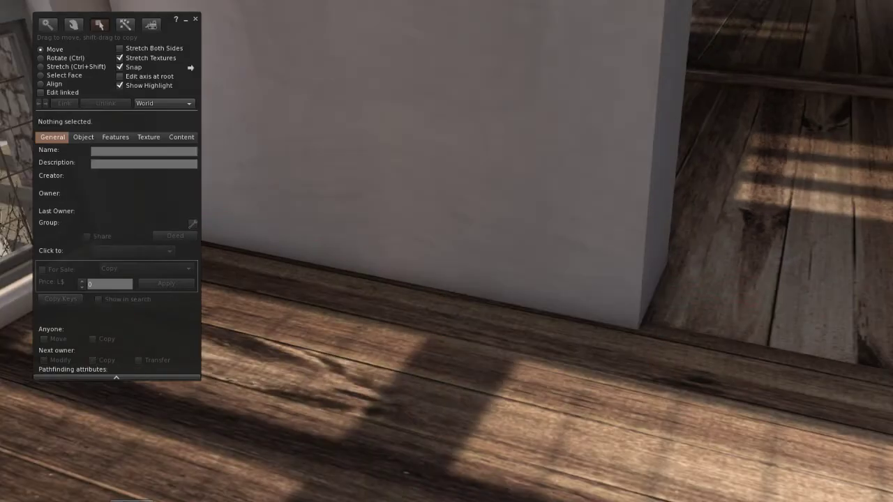
key(Escape)
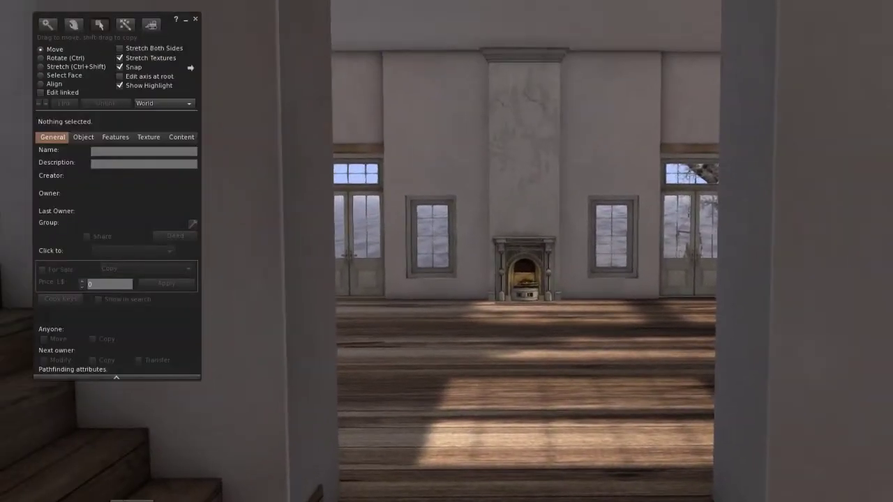
- Remove the bedroom fireplace, the basket beside it and the dust bunny porcelain deer on the wall
right_click(525, 212)
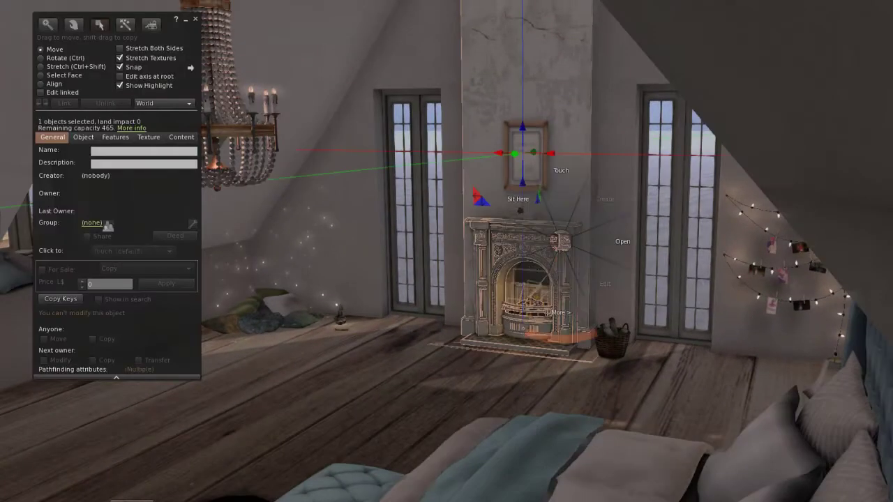
right_click(561, 241)
click(594, 242)
right_click(603, 329)
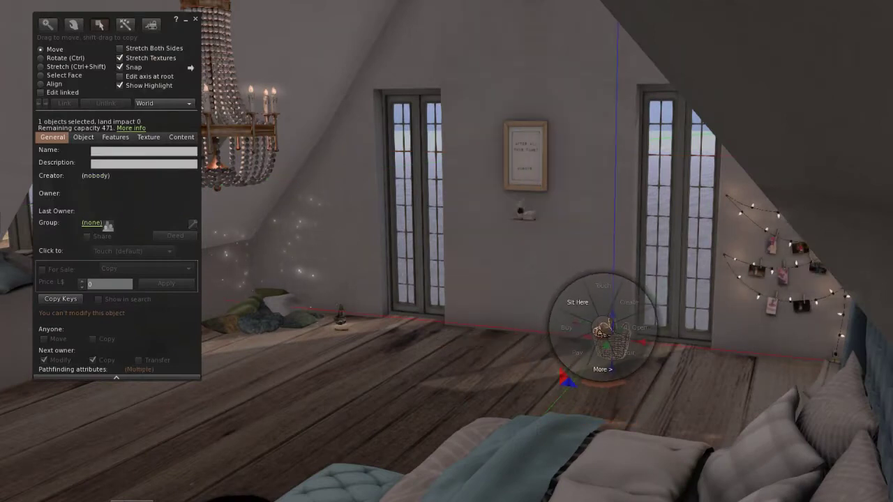
right_click(521, 212)
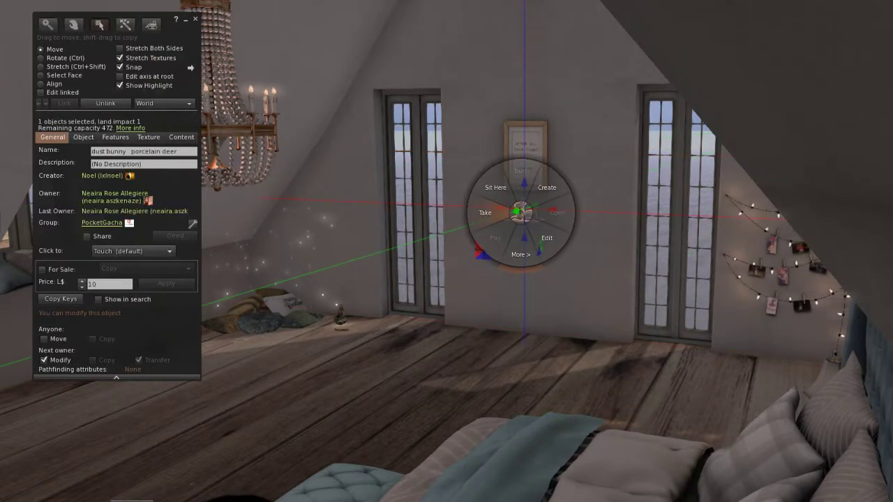
- Delete the small dust bunny woodland dreams item on the floor in front of the Buddha figurine
ctrl+alt+drag(446, 251, 503, 244)
alt+drag(384, 241, 384, 182)
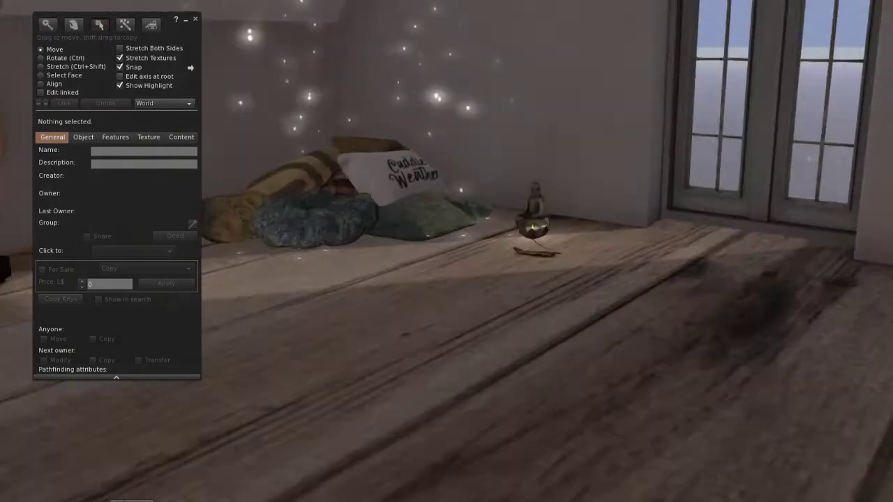
right_click(560, 261)
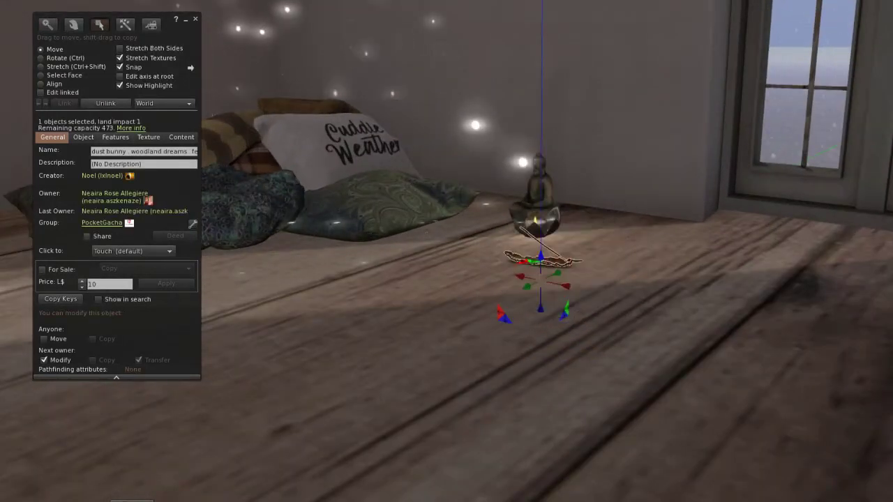
key(Delete)
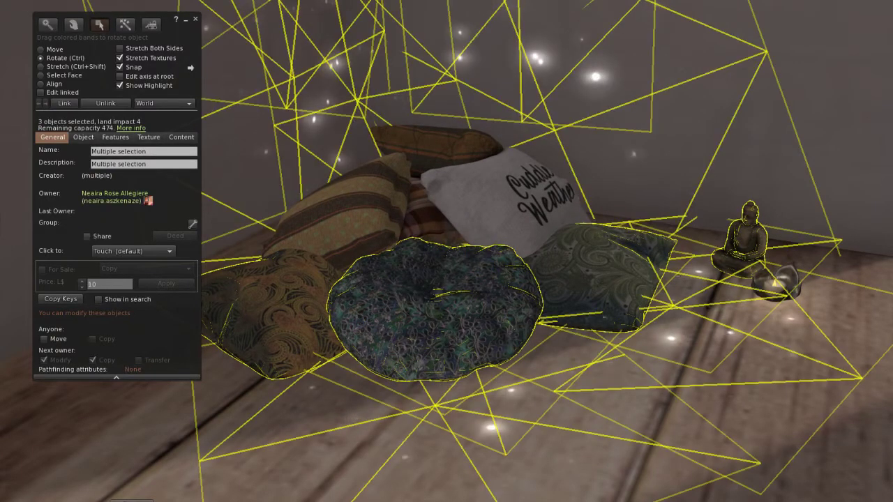
- Add the glass candle holder to the selected floor cushions, twinkling lights and Buddha figurine, and delete the whole selection
ctrl+click(787, 274)
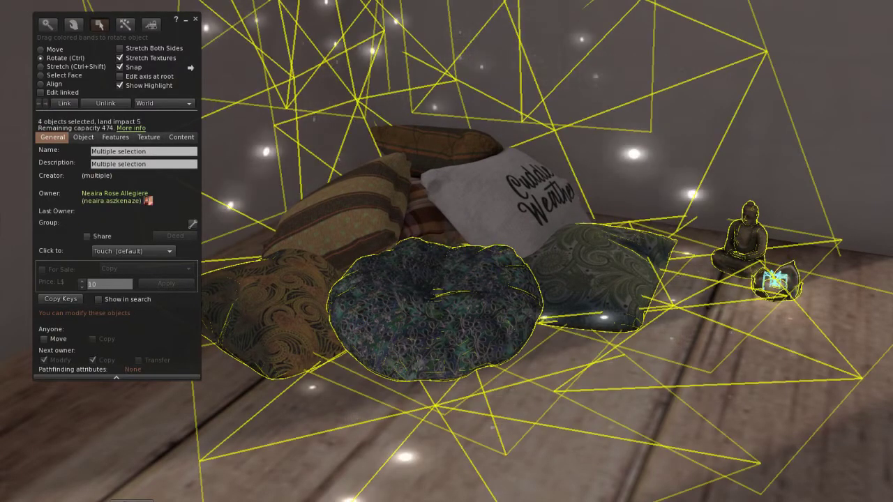
right_click(791, 268)
click(791, 311)
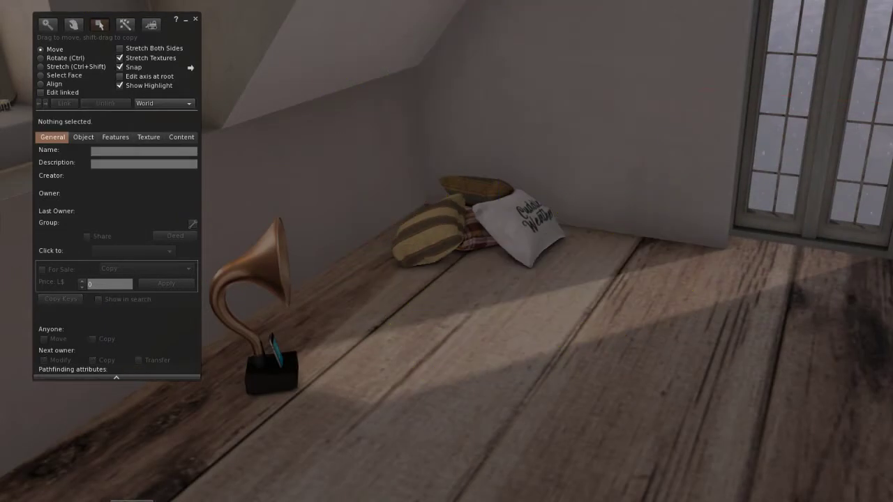
- Remove the LTD Digital Gramophone (Copper) and the remaining striped and white pillows in the corner
right_click(258, 269)
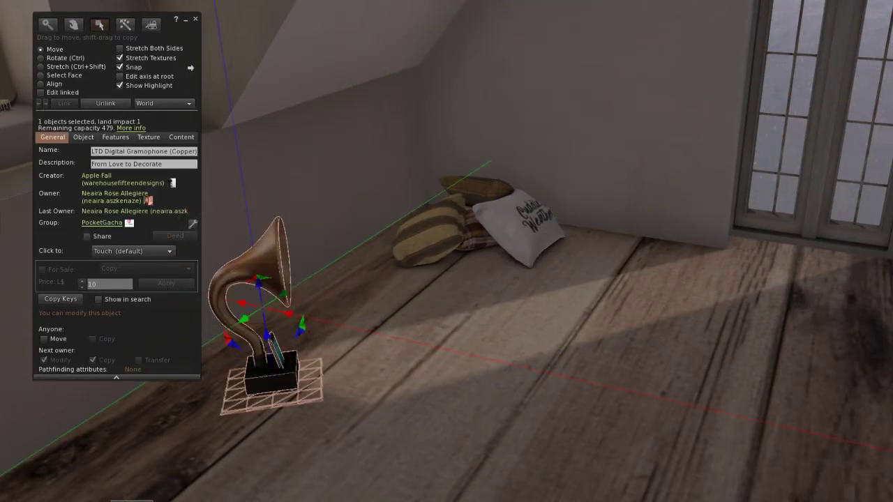
right_click(442, 236)
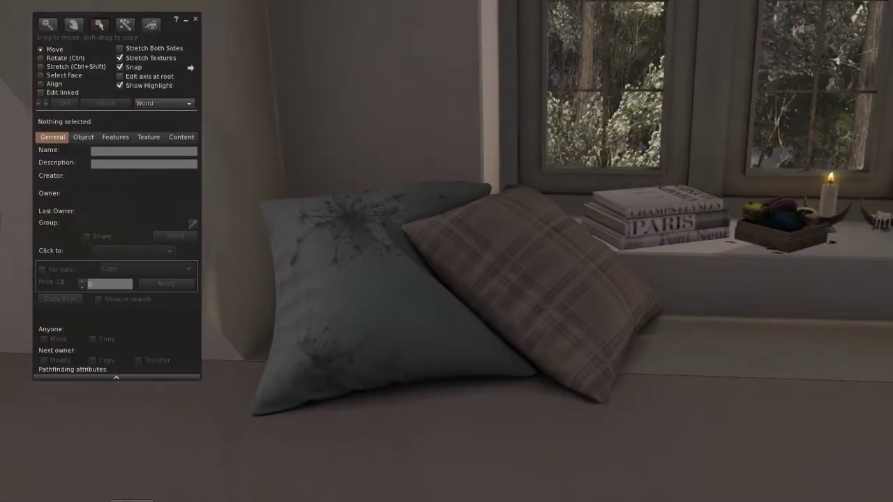
- Select the window seat pillows together with the Paris books, macaron box and candle holders on the sill, and delete them
right_click(453, 279)
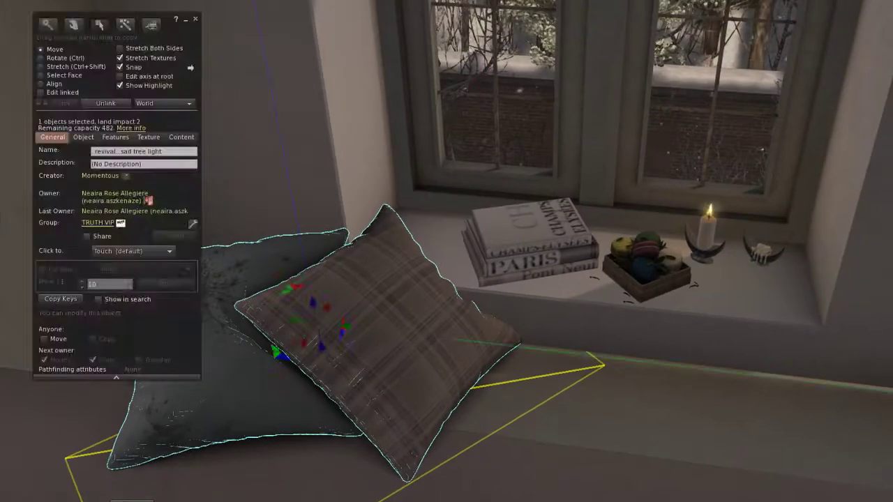
key(ctrl)
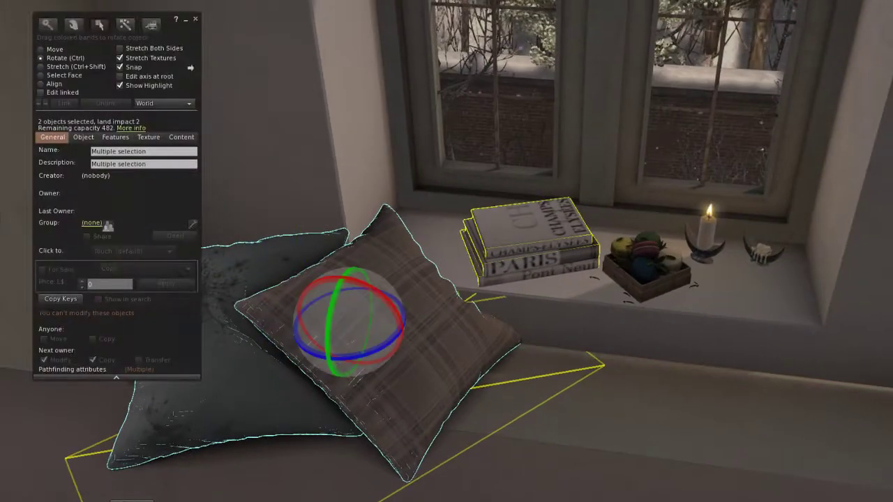
ctrl+click(754, 254)
right_click(754, 255)
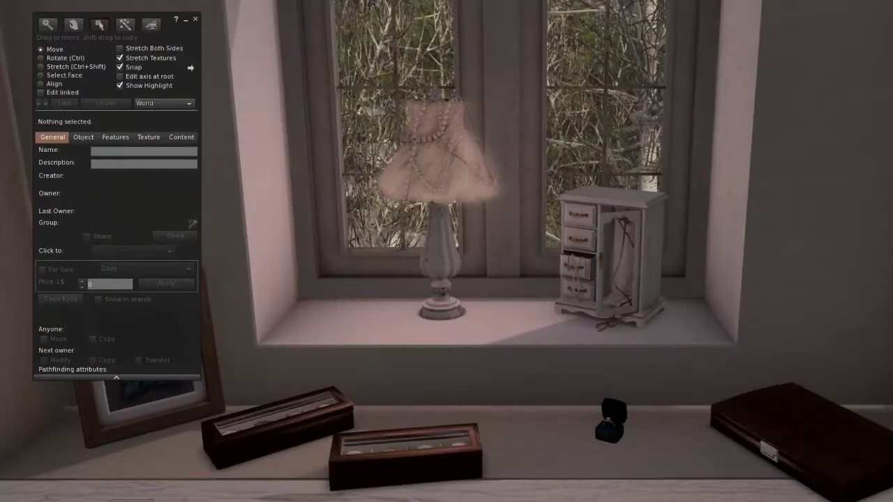
- Delete the dust bunny jewelry box and the table lamp from the windowsill above the dresser
right_click(597, 259)
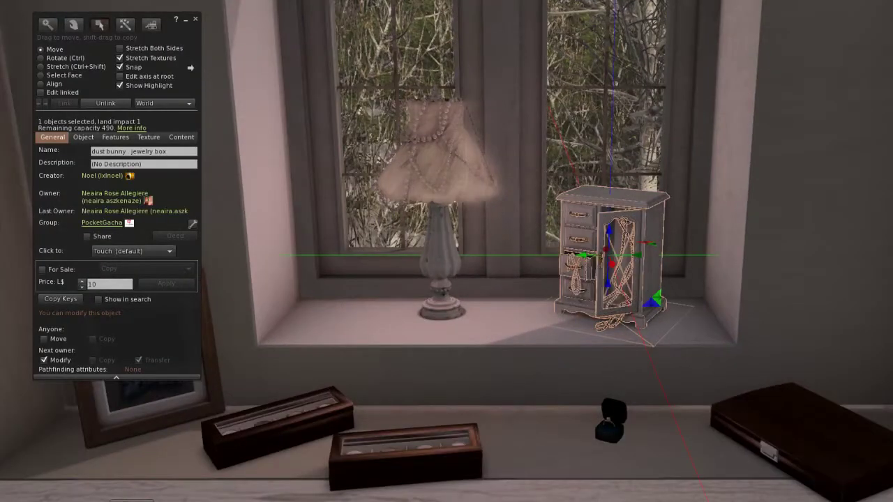
key(Delete)
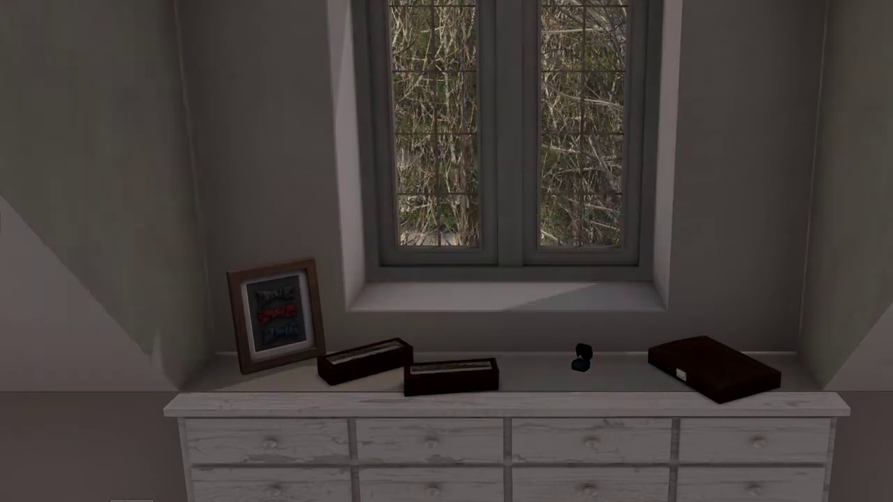
- Select the framed bow ties, both watch boxes, the ring box, the brown case and the white dresser together, and delete them
click(272, 314)
shift+click(363, 359)
shift+click(450, 373)
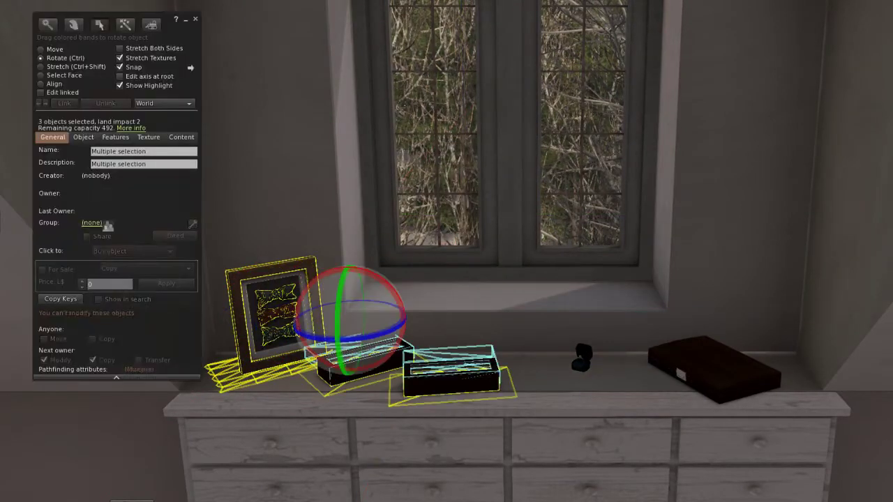
ctrl+click(582, 359)
ctrl+click(711, 370)
ctrl+click(610, 406)
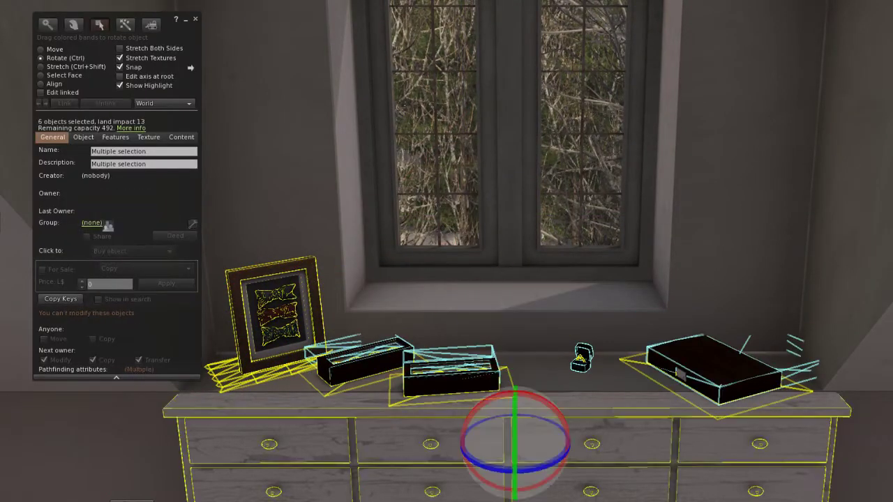
right_click(610, 406)
key(Delete)
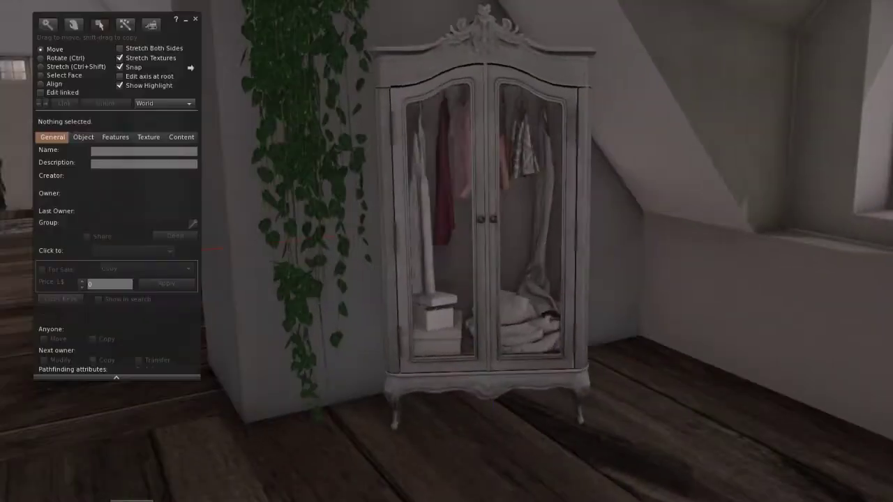
- Take the grey dust bunny olivia armoire into inventory and delete the Super long Hanging Hedera vine beside it
right_click(526, 238)
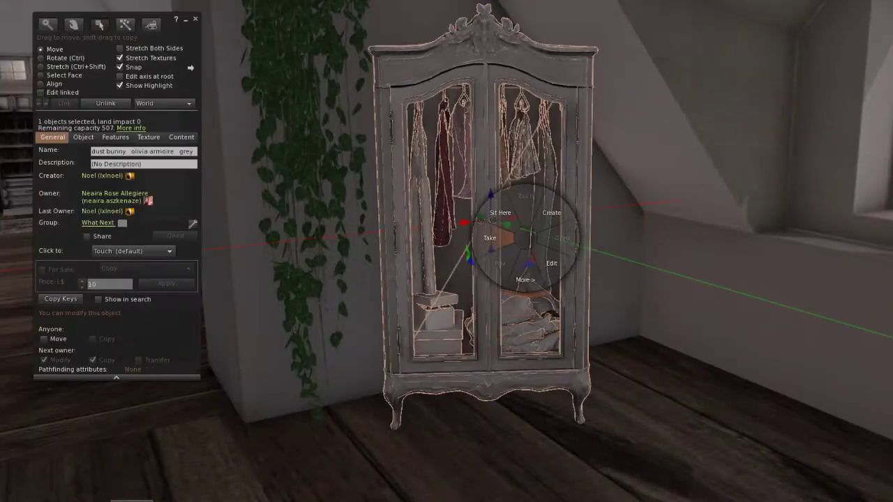
right_click(298, 96)
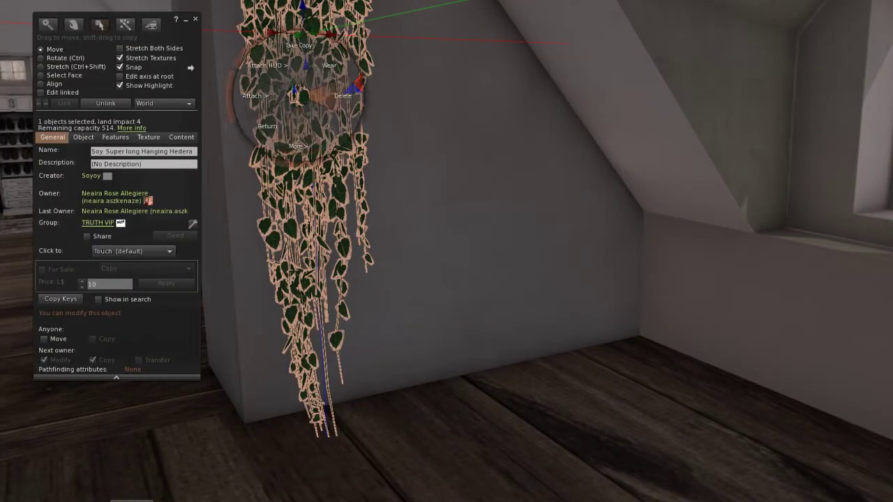
- Remove the small wooden stool stacked with folded linens near the bedroom wall
scroll(446, 251, down, 5)
ctrl+alt+drag(446, 251, 439, 272)
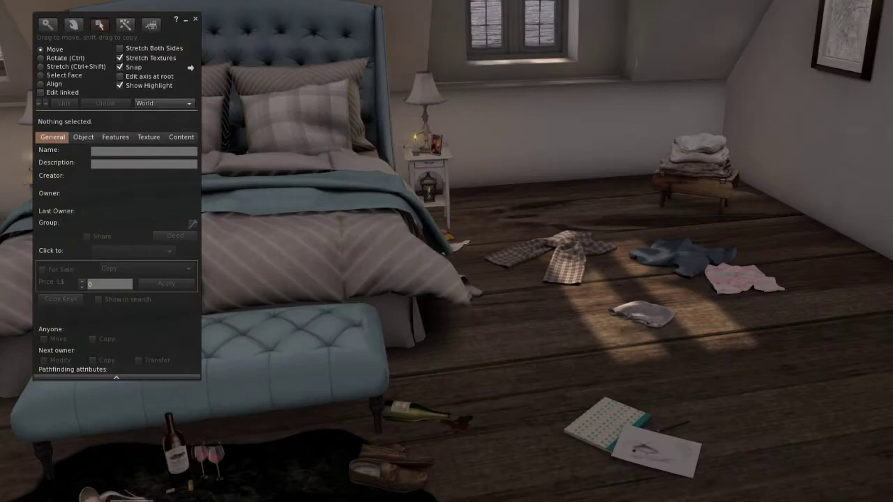
right_click(694, 178)
- Select the scattered floor clutter, fur rug, bench, bed and both nightstands with their lamps and candles together, and delete them
ctrl+alt+drag(488, 299, 419, 335)
key(ctrl)
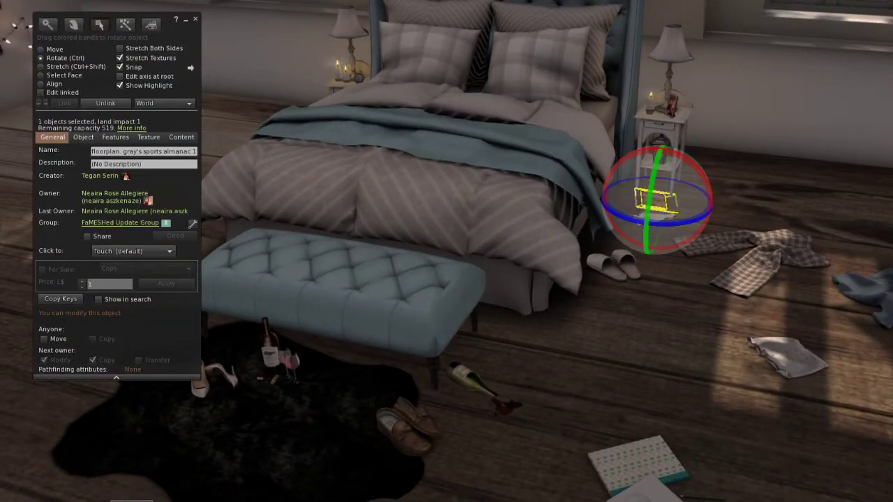
shift+click(767, 259)
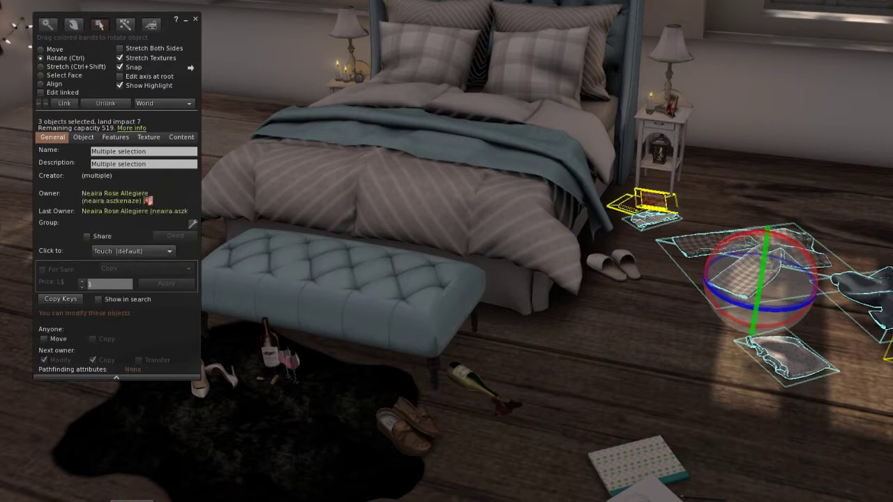
shift+click(636, 463)
shift+click(474, 383)
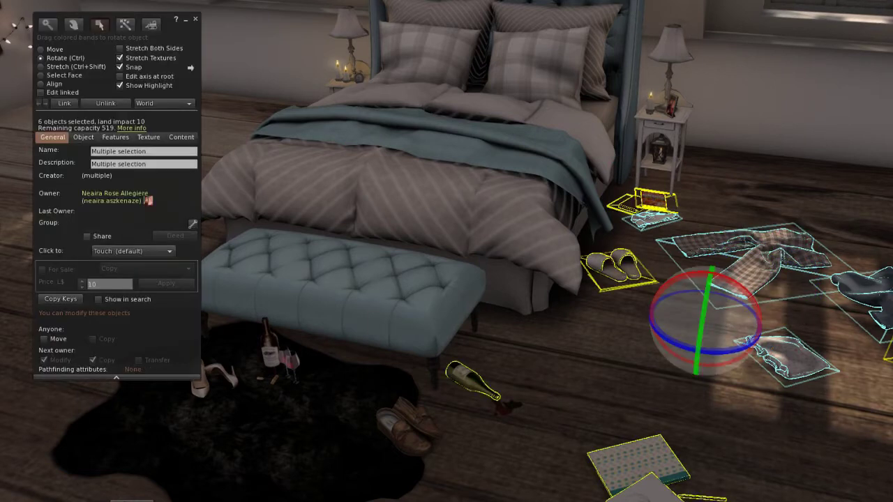
shift+click(328, 412)
shift+click(271, 355)
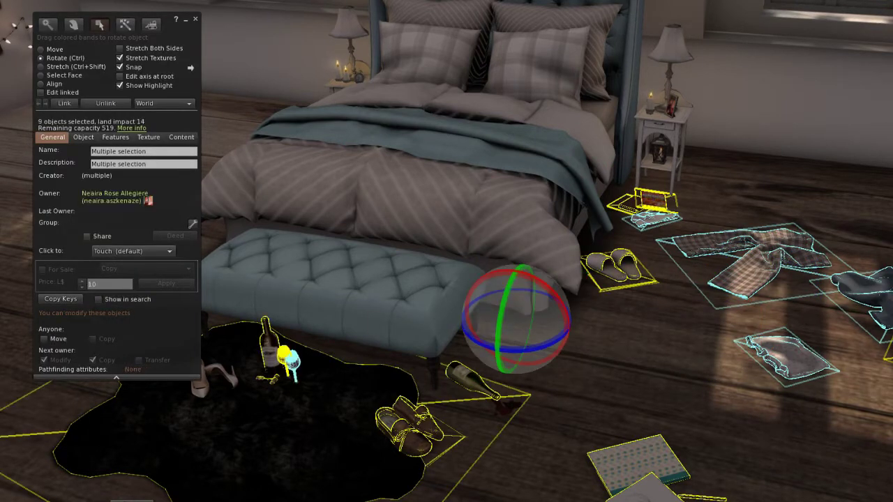
shift+click(204, 384)
shift+click(412, 185)
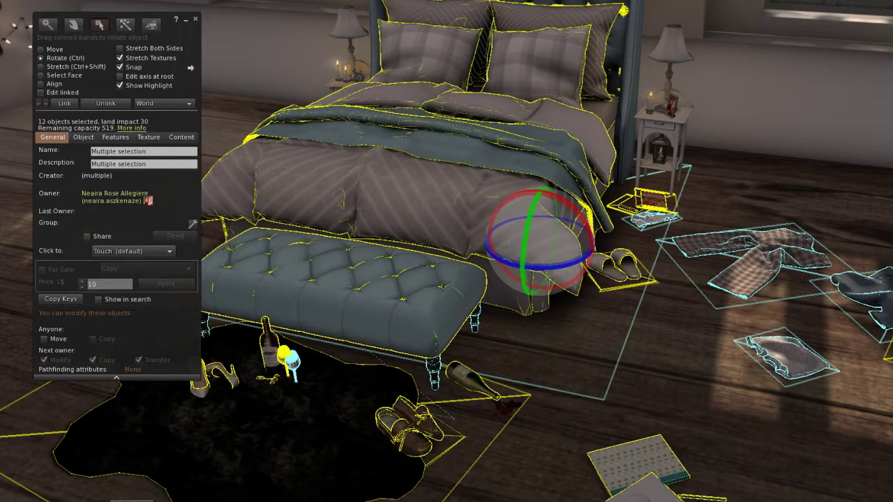
shift+click(659, 139)
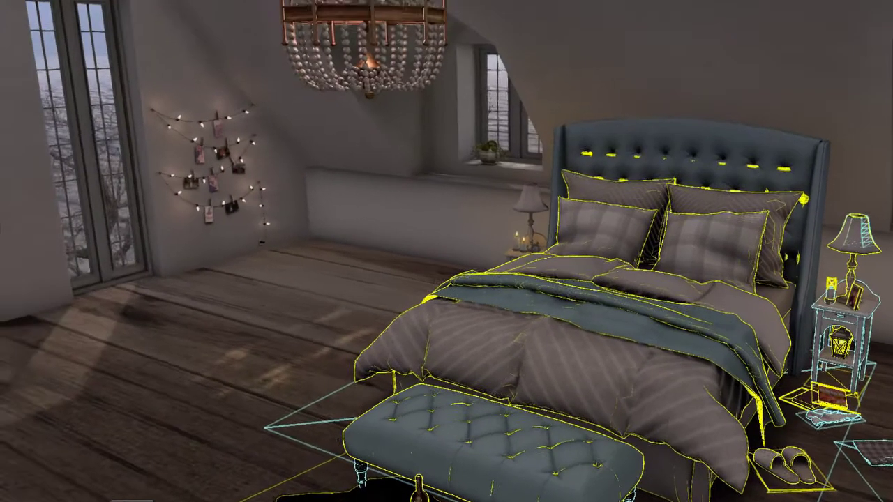
ctrl+alt+drag(527, 240, 572, 140)
ctrl+alt+drag(523, 279, 520, 356)
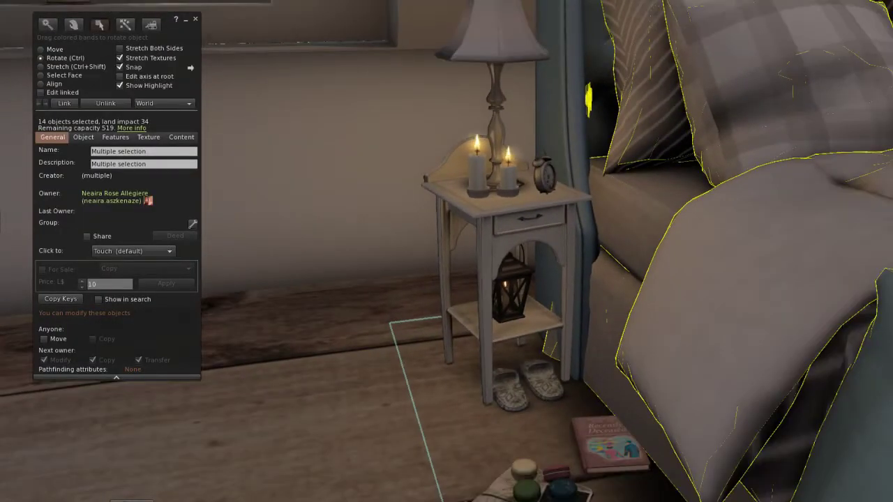
shift+click(477, 167)
shift+click(507, 168)
shift+click(509, 209)
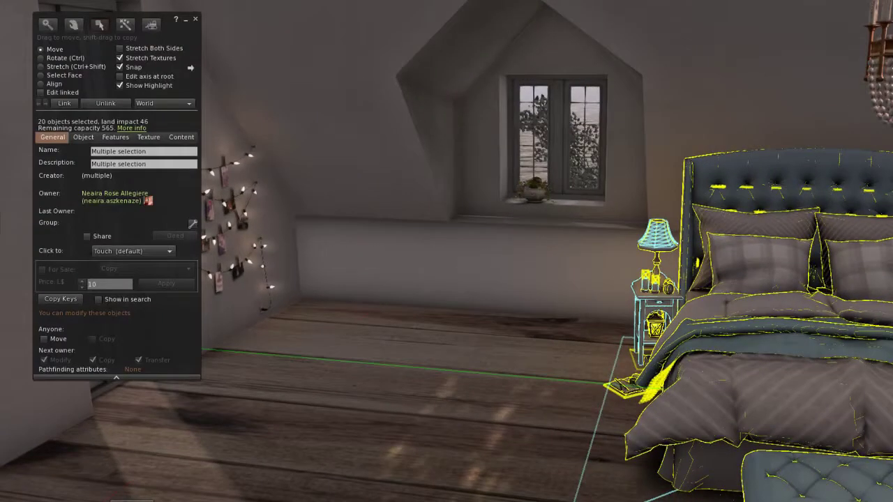
- Delete the Forest - Flower pot on the bedroom windowsill, the string lights with photos on the wall, and the bedroom chandelier
right_click(534, 197)
click(534, 236)
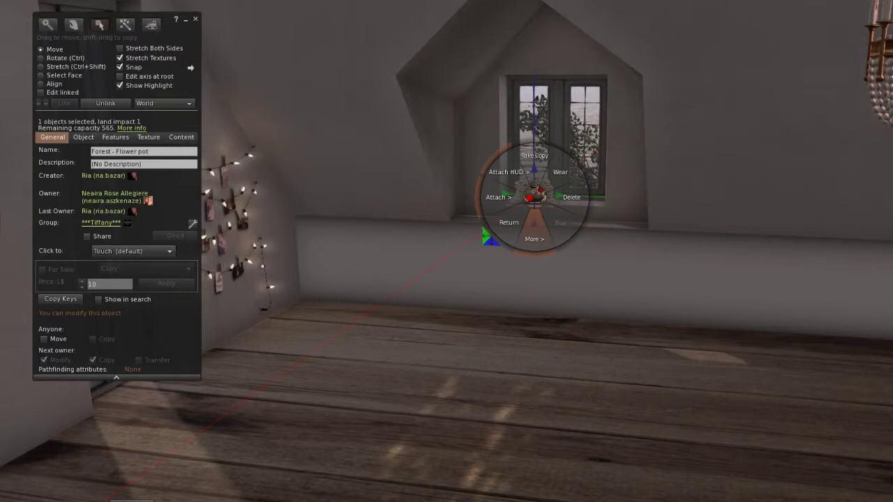
right_click(243, 221)
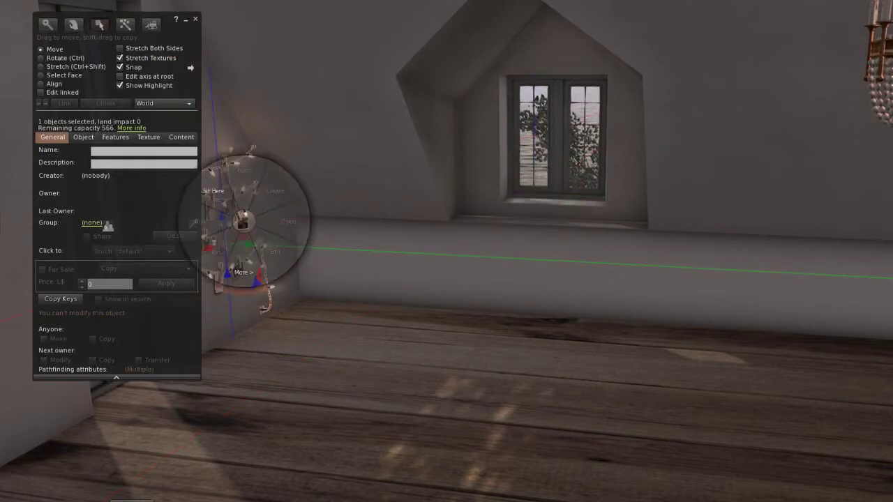
right_click(891, 44)
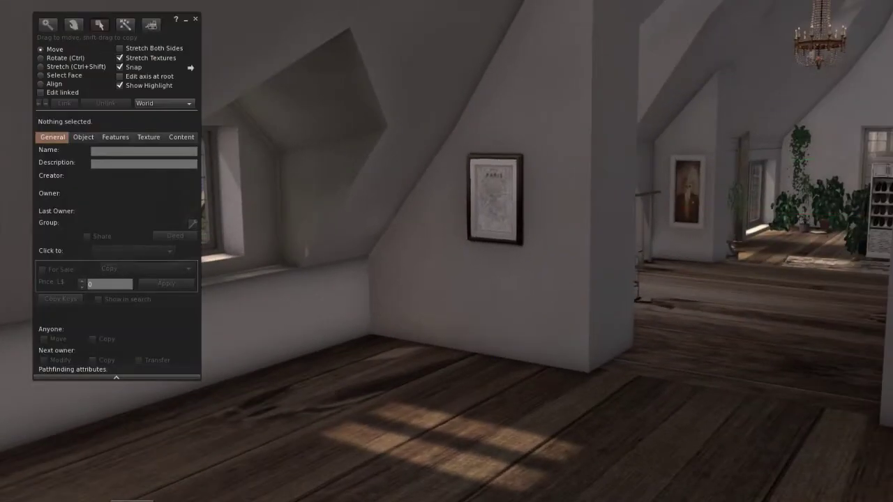
- Delete the framed Paris map, the next room's chandelier, the framed portrait and the dress form by the closet window
right_click(502, 209)
key(Delete)
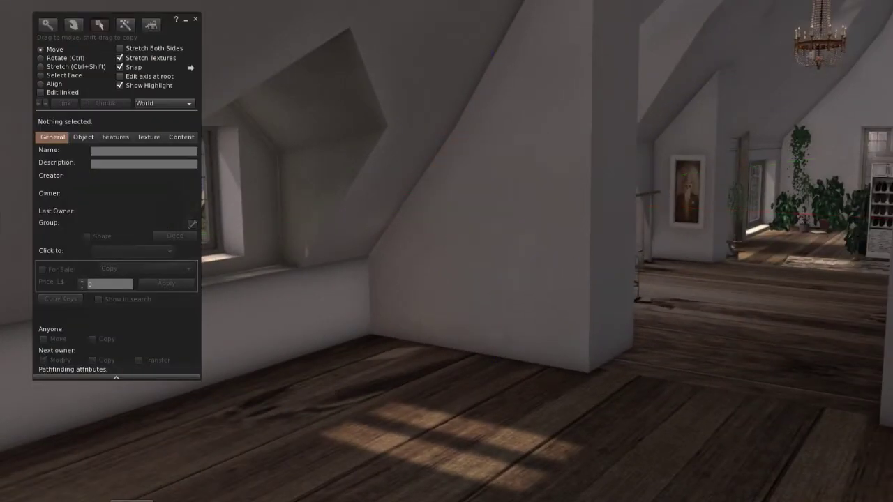
right_click(812, 45)
right_click(690, 177)
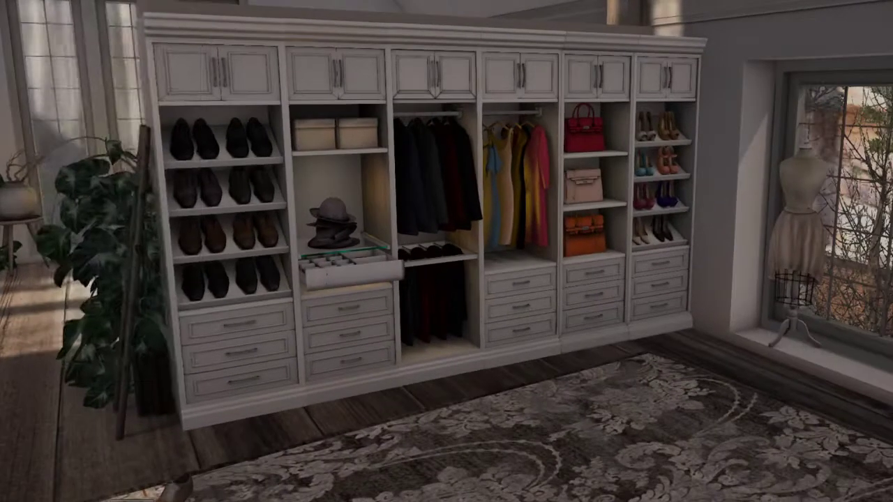
right_click(783, 236)
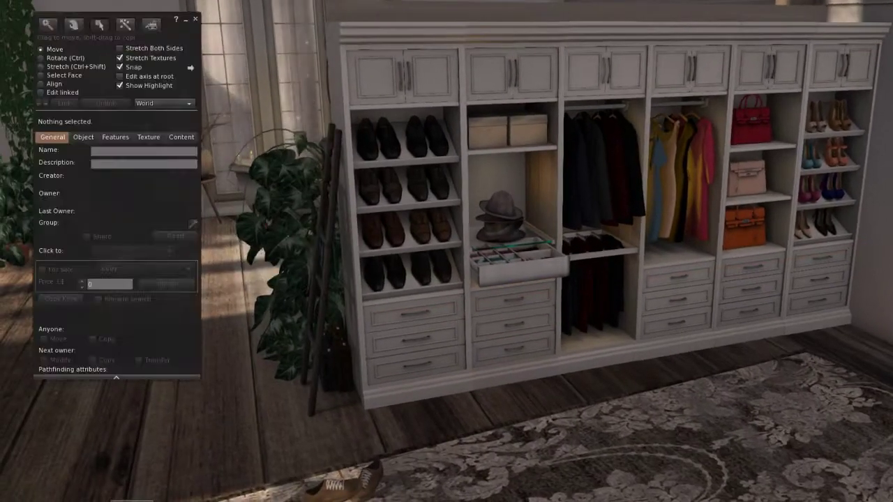
- Remove the hat stack from the closet shelf, and delete the white closet units together with the dark ladder leaning beside them
click(497, 213)
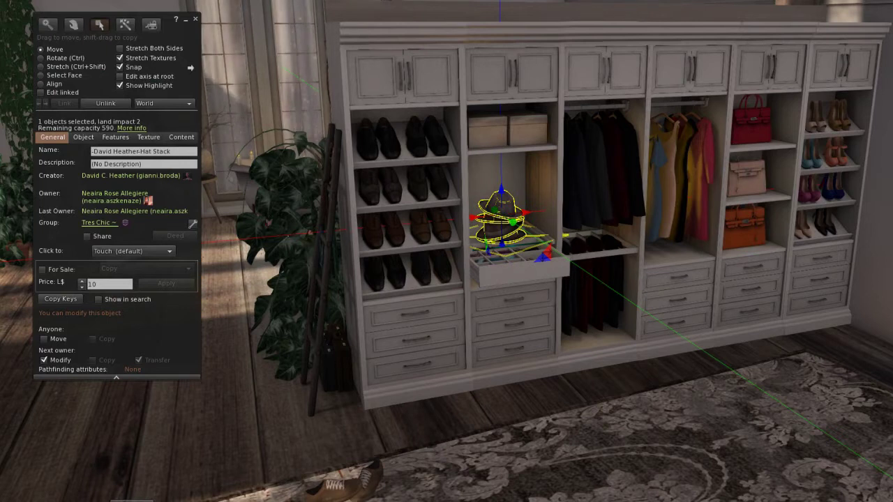
right_click(498, 219)
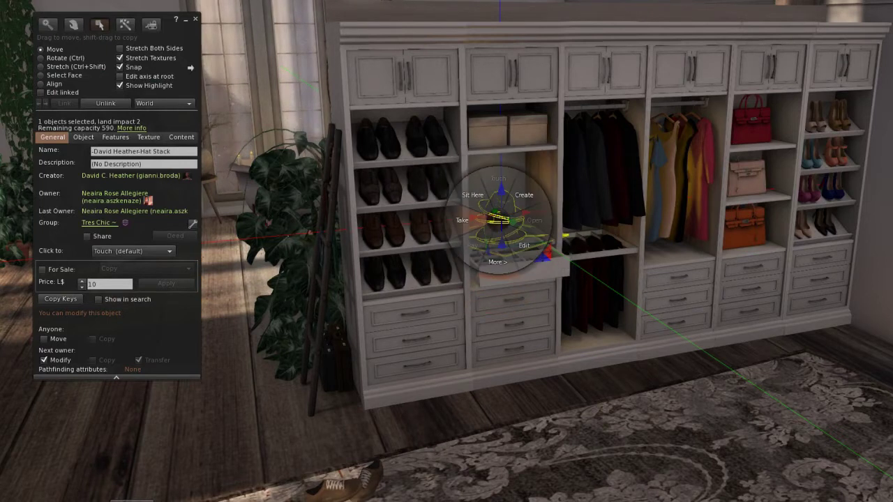
click(498, 218)
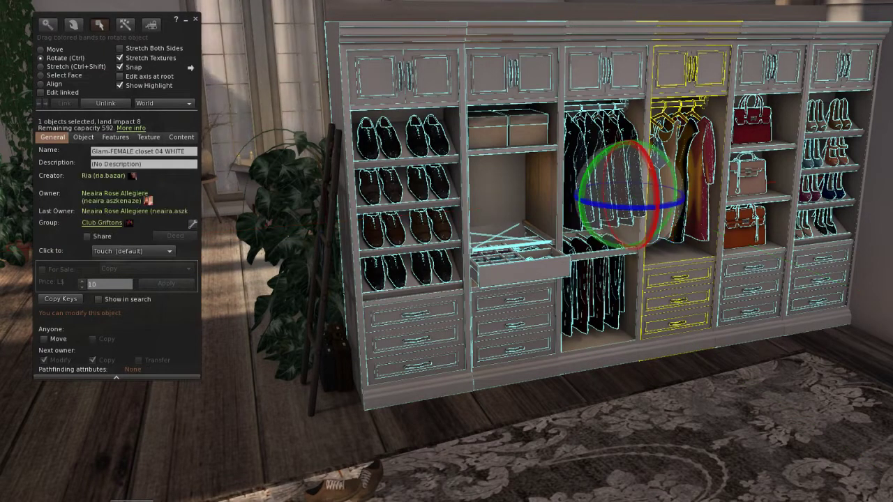
ctrl+click(323, 262)
right_click(395, 246)
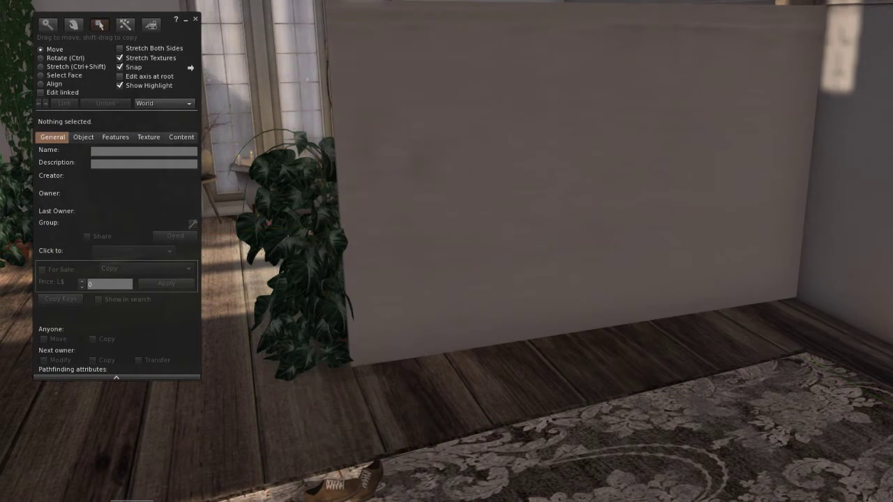
- Delete the LISP - Mulberry Vintage Jewel Rug from the dressing room floor
alt+drag(781, 384, 879, 384)
right_click(643, 241)
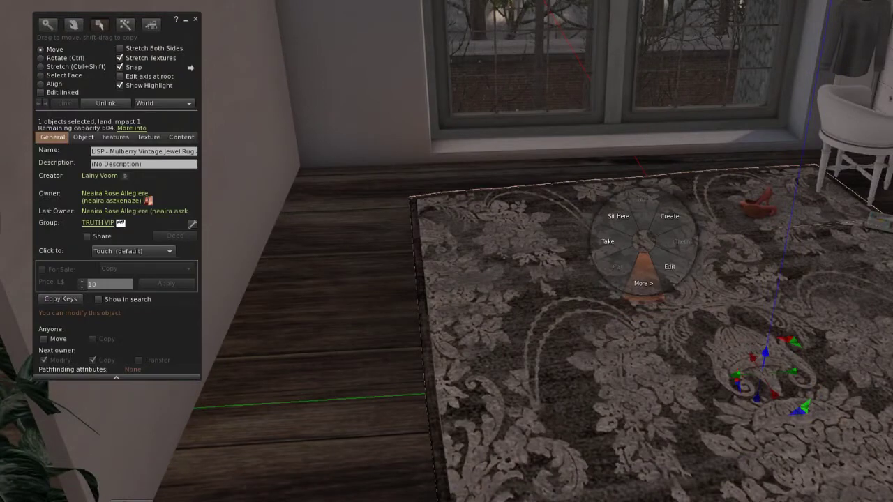
click(680, 241)
- Select the vanity with its cabinets, cosmetics, chair and the Soy tissue on the floor together, and delete them
alt+drag(823, 150, 774, 105)
click(573, 217)
ctrl+alt+drag(573, 217, 628, 225)
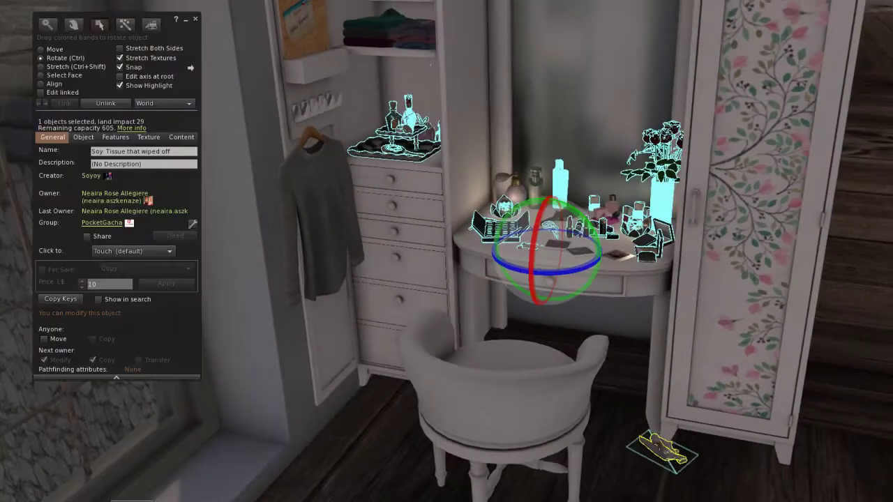
shift+click(419, 279)
shift+click(502, 405)
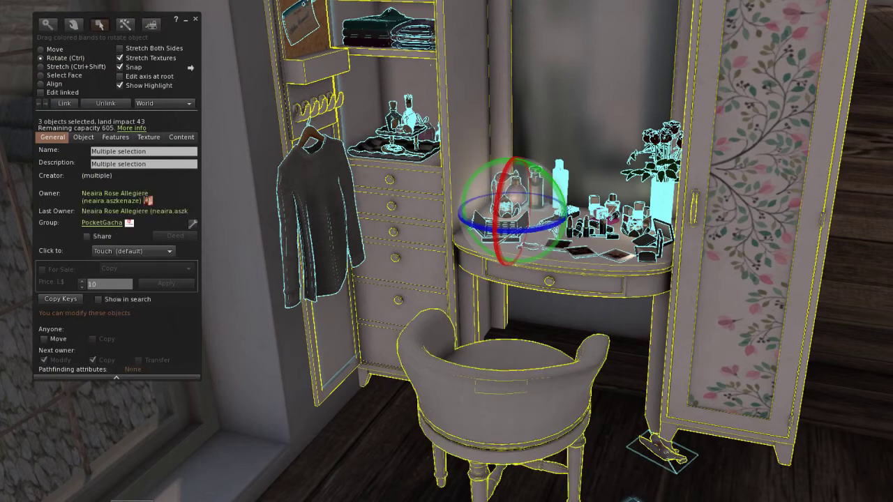
shift+click(525, 483)
right_click(489, 378)
key(Escape)
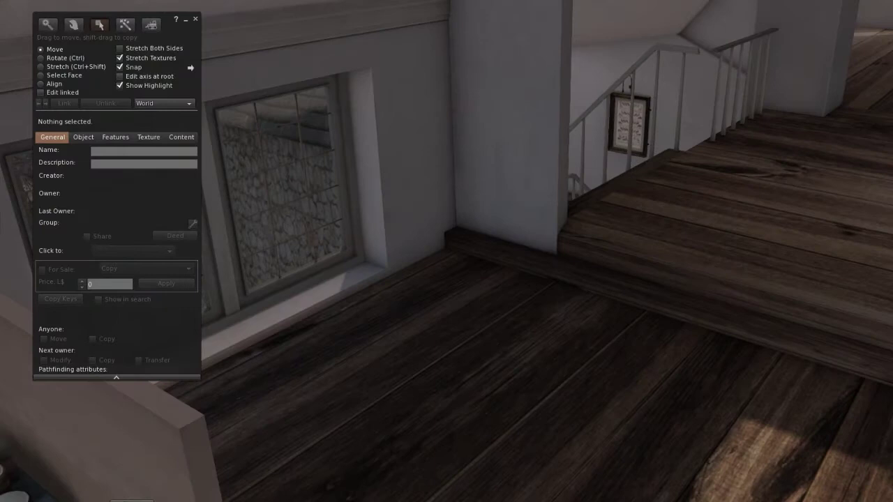
- Delete the Apple Fall Antique Art in the stairwell and the jacket hanging on the wall by the railing
right_click(624, 137)
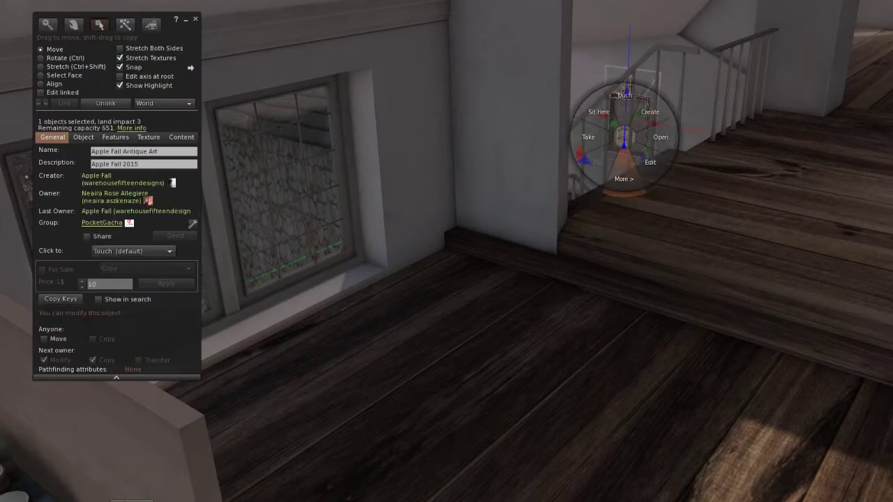
key(Escape)
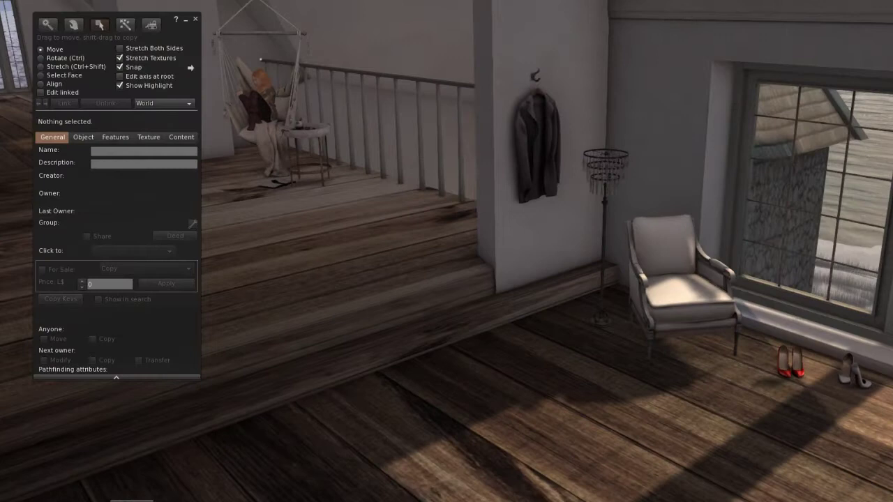
right_click(534, 141)
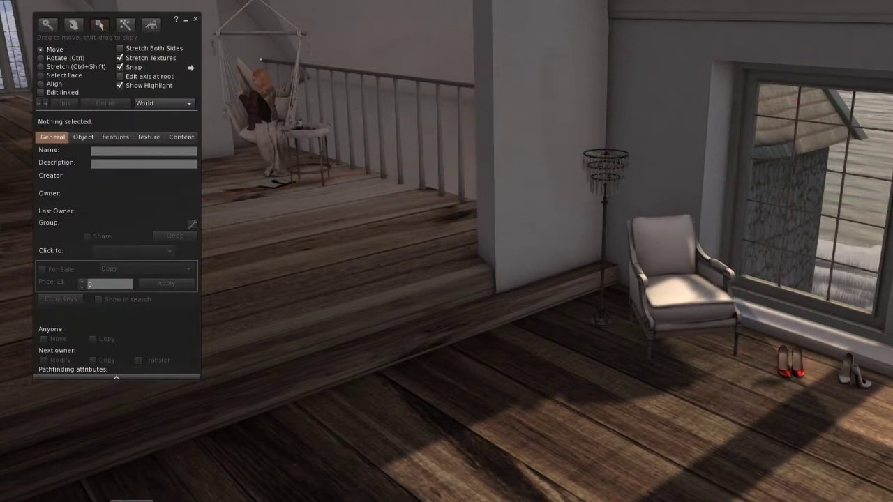
- Remove the red heels, the white shoe clutter, the beaded floor lamp and the cream Apple Fall Fairfax Chair from the window corner
right_click(801, 369)
right_click(847, 367)
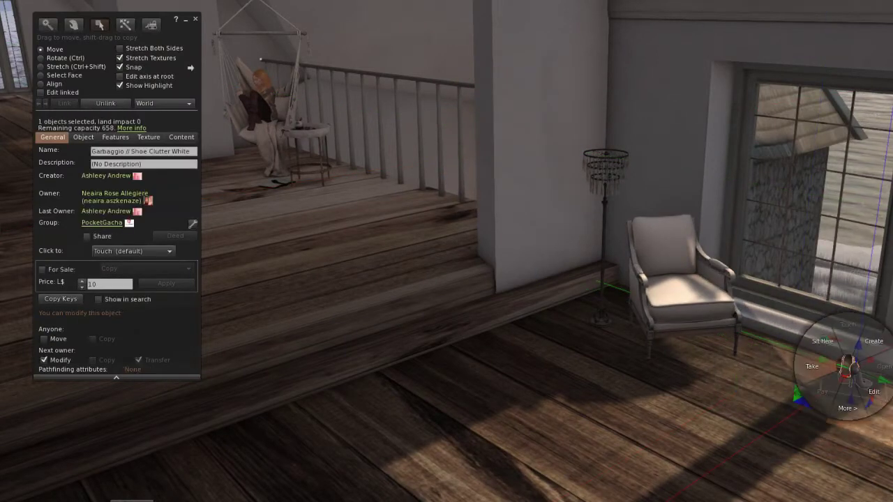
right_click(605, 202)
right_click(675, 277)
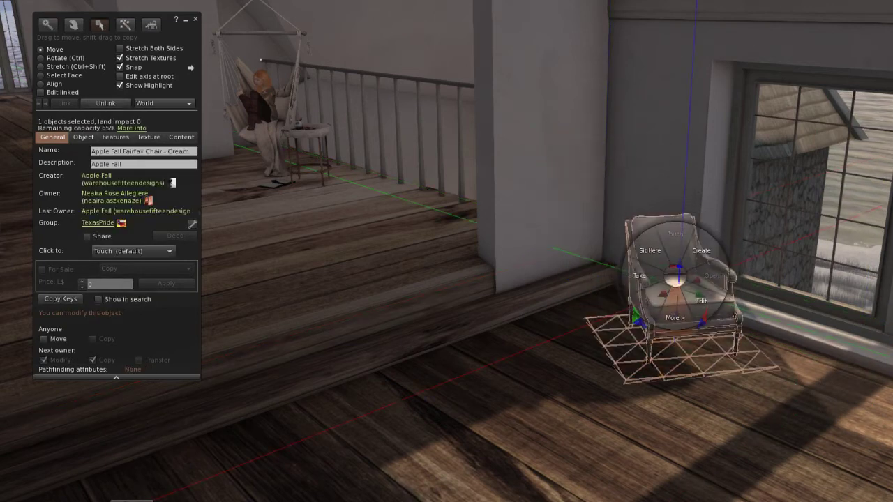
click(712, 275)
- Delete the drooping potted plant by the windows and the Soy Potted Pothos at the end of the partition wall
ctrl+alt+drag(712, 275, 573, 239)
right_click(572, 239)
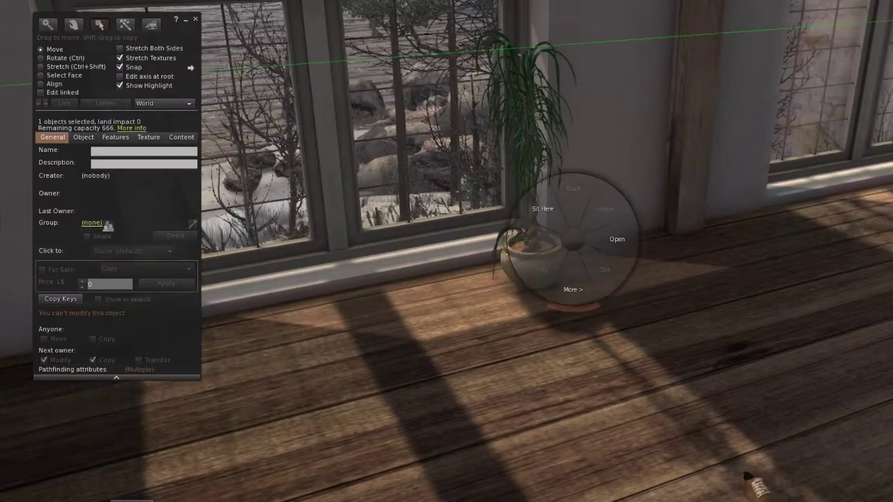
right_click(529, 240)
click(529, 281)
click(565, 240)
ctrl+alt+drag(565, 240, 628, 240)
right_click(526, 241)
click(526, 282)
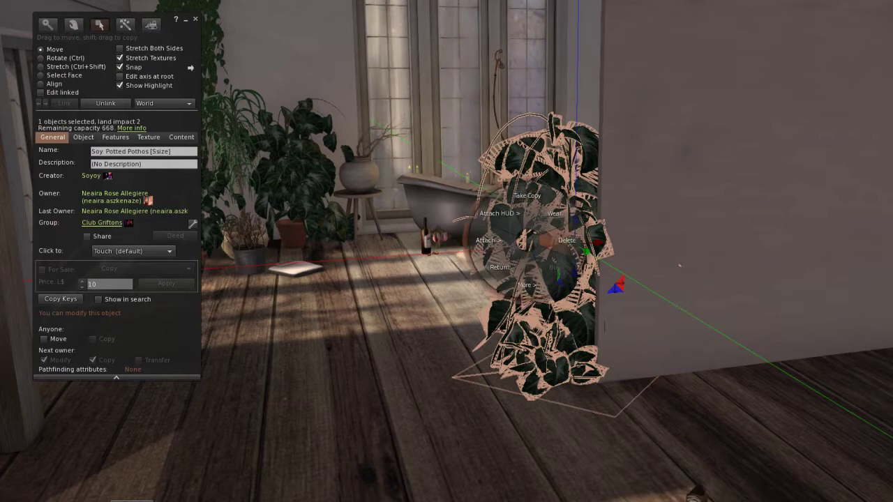
click(565, 240)
- Select the bathroom's potted plants, hanging vine, branch vase with its stool and the scale together, and delete them
ctrl+alt+drag(224, 230, 244, 255)
alt+drag(527, 216, 527, 181)
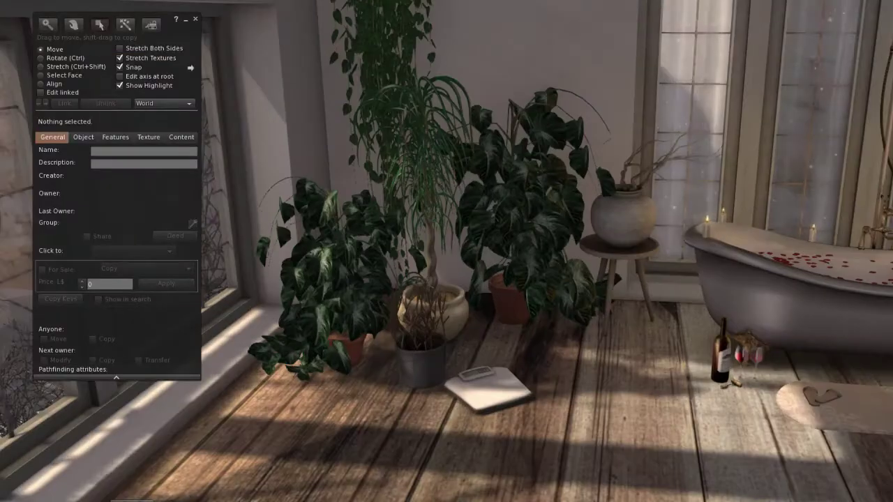
click(332, 279)
shift+click(382, 63)
shift+click(422, 133)
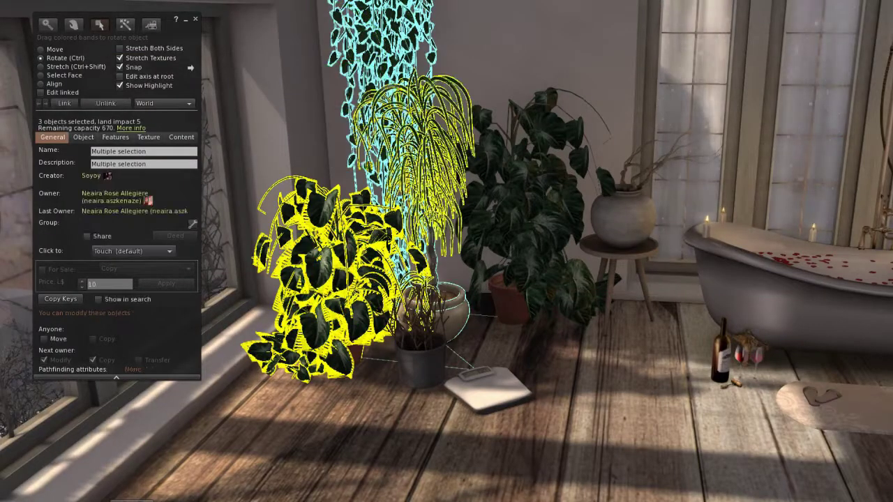
shift+click(533, 202)
shift+click(424, 314)
shift+click(627, 167)
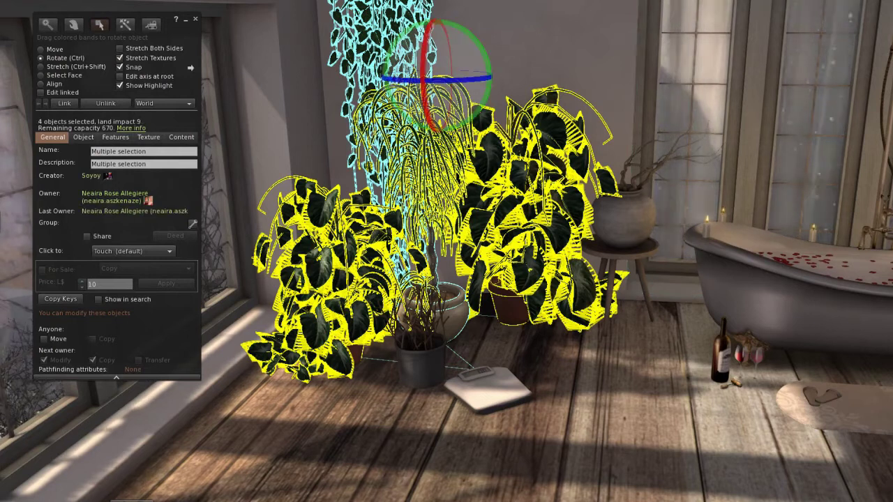
shift+click(624, 220)
shift+click(490, 392)
ctrl+click(420, 363)
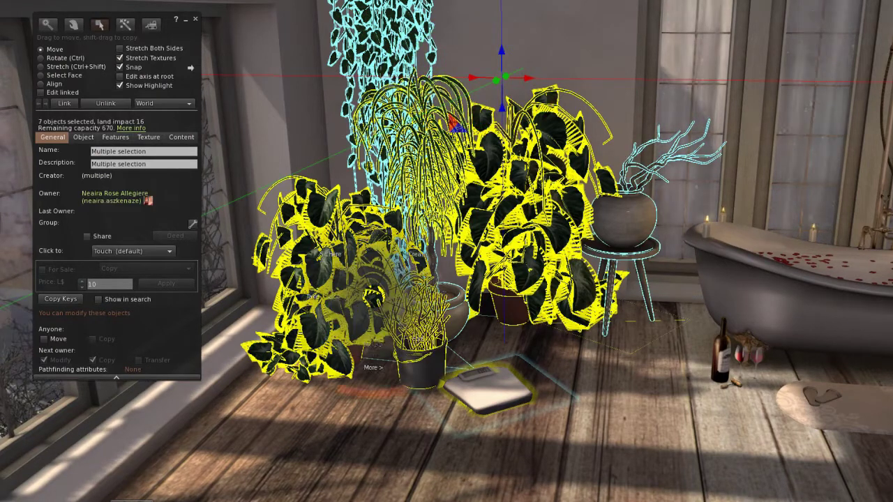
key(Delete)
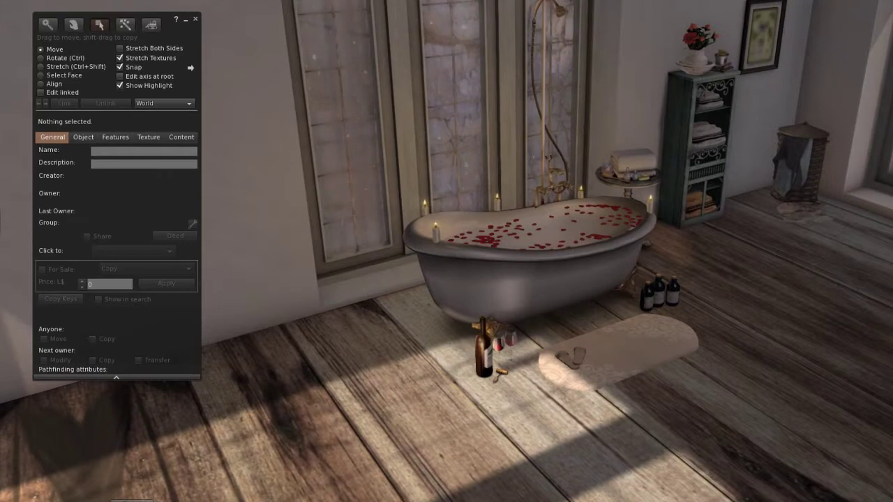
- Select the clawfoot bathtub, the dark bottles, the bath mat with slippers, and the wine bottle with glasses together
click(534, 275)
ctrl+alt+drag(533, 275, 491, 265)
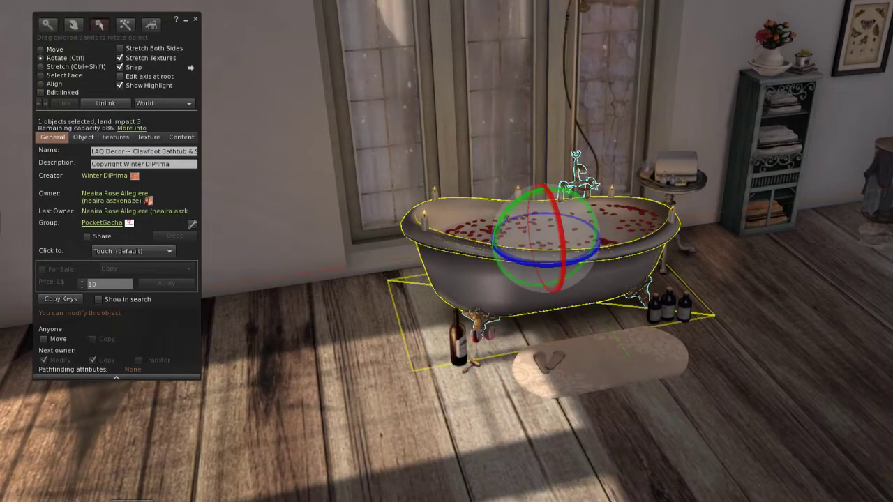
ctrl+click(668, 308)
ctrl+click(601, 364)
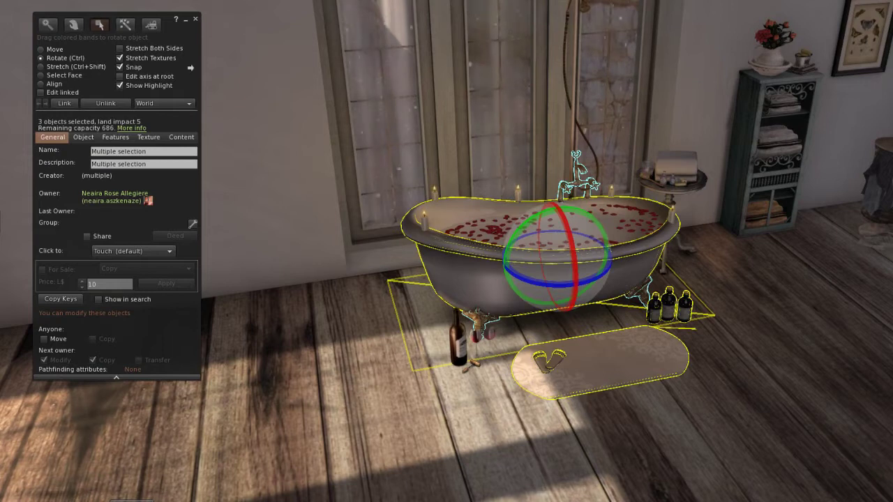
ctrl+click(458, 343)
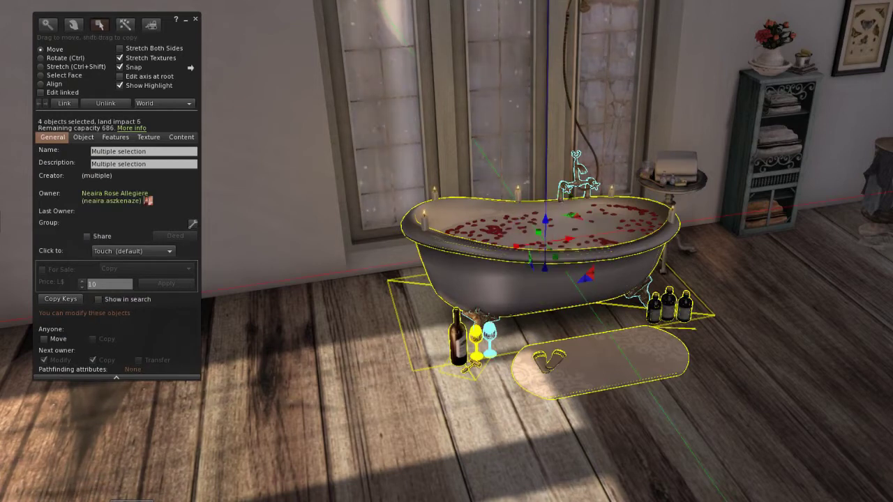
- Add the candles along the far end and back rim of the bathtub to the selection
ctrl+click(672, 212)
ctrl+alt+click(672, 213)
ctrl+scroll(672, 212, up, 5)
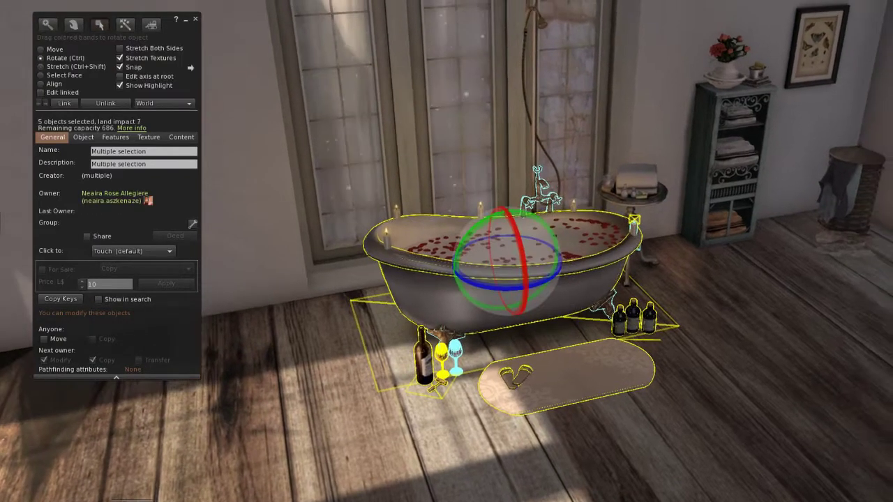
ctrl+scroll(672, 212, up, 4)
ctrl+click(650, 291)
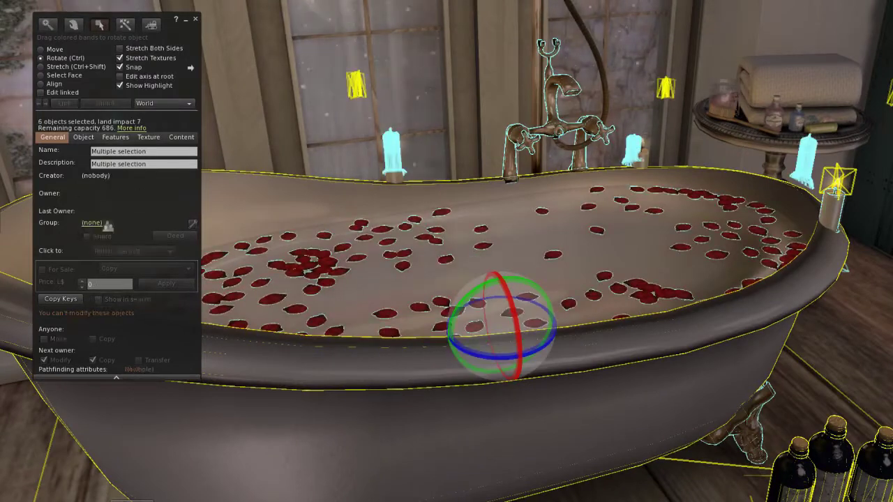
ctrl+click(641, 157)
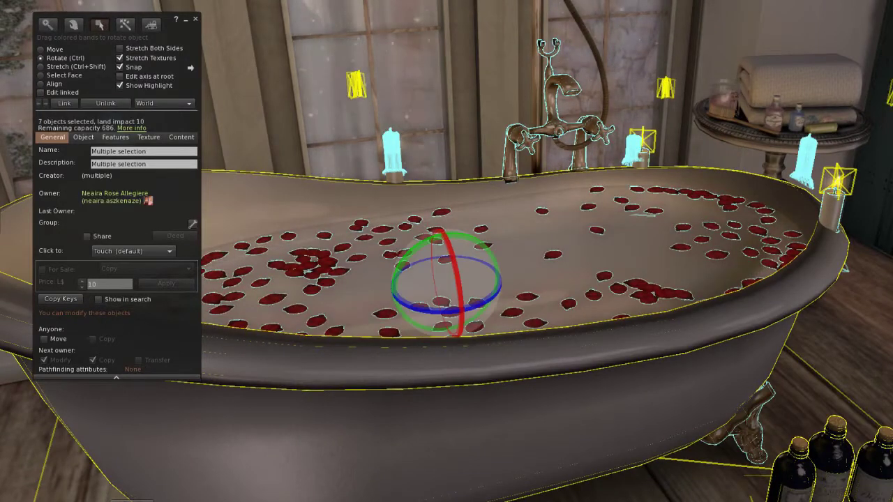
scroll(547, 251, down, 3)
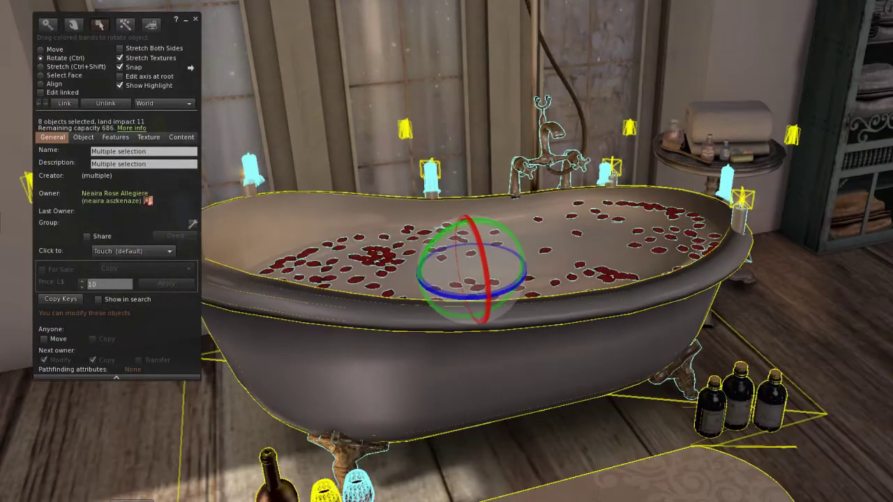
- Add the shower pipe, rose petals, remaining rim candles and towel side table to the selection, and delete everything selected
ctrl+click(536, 76)
ctrl+click(490, 265)
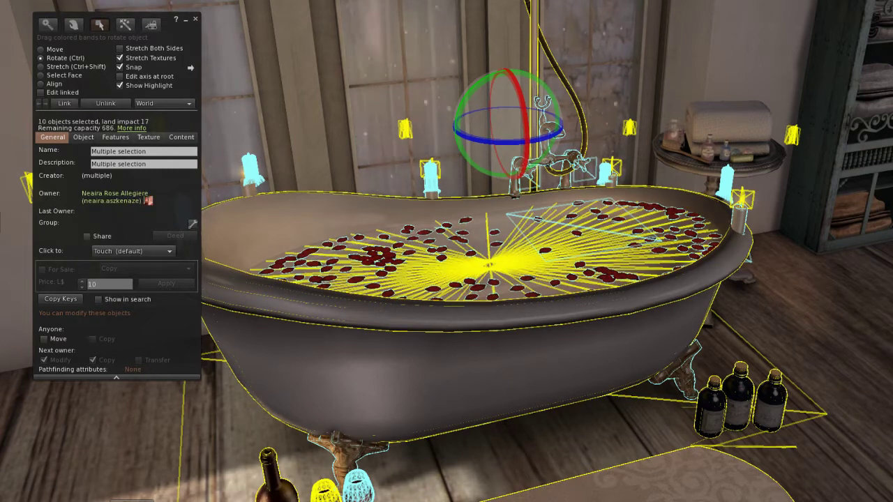
ctrl+click(446, 245)
scroll(488, 265, down, 2)
ctrl+click(503, 484)
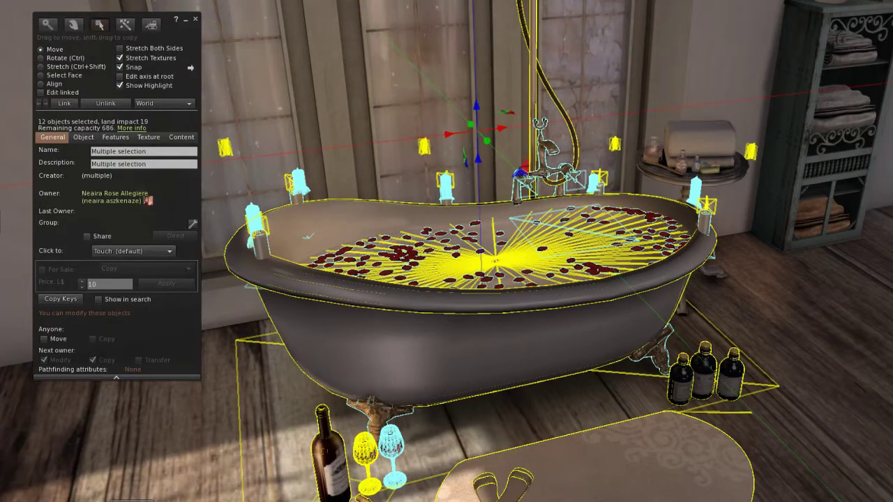
scroll(488, 265, down, 1)
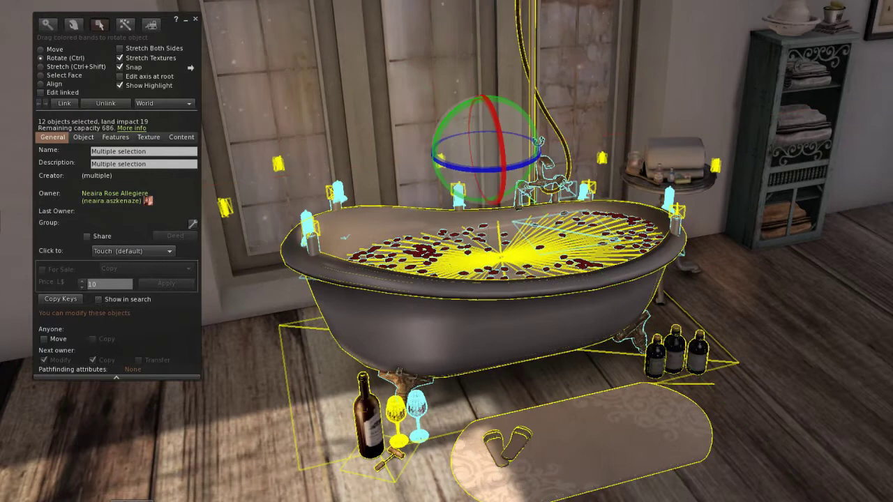
ctrl+click(674, 156)
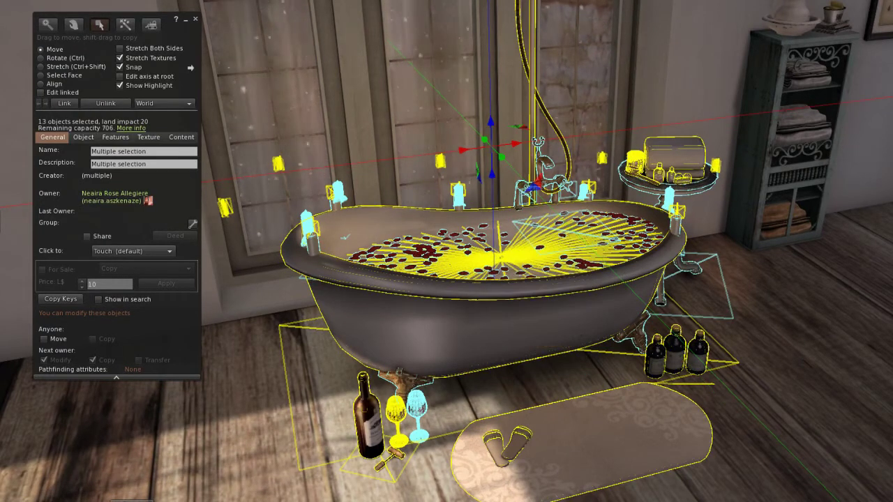
key(Escape)
key(ctrl+3)
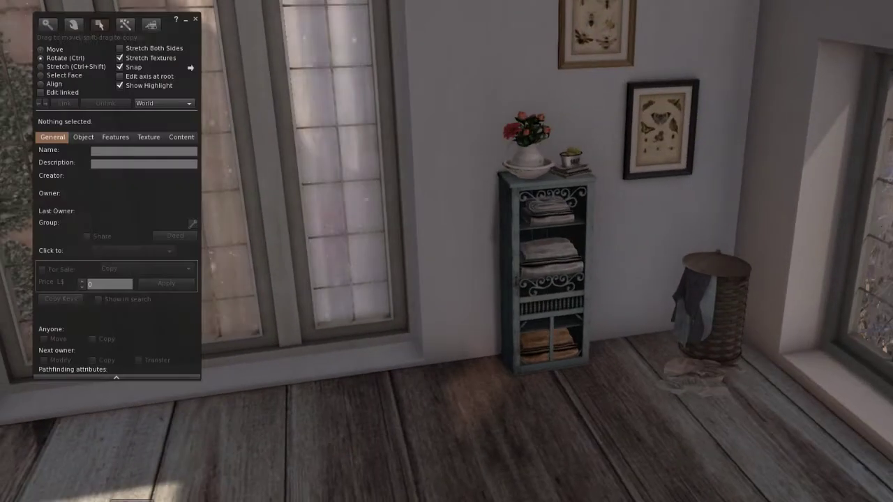
click(726, 314)
ctrl+alt+drag(725, 314, 705, 321)
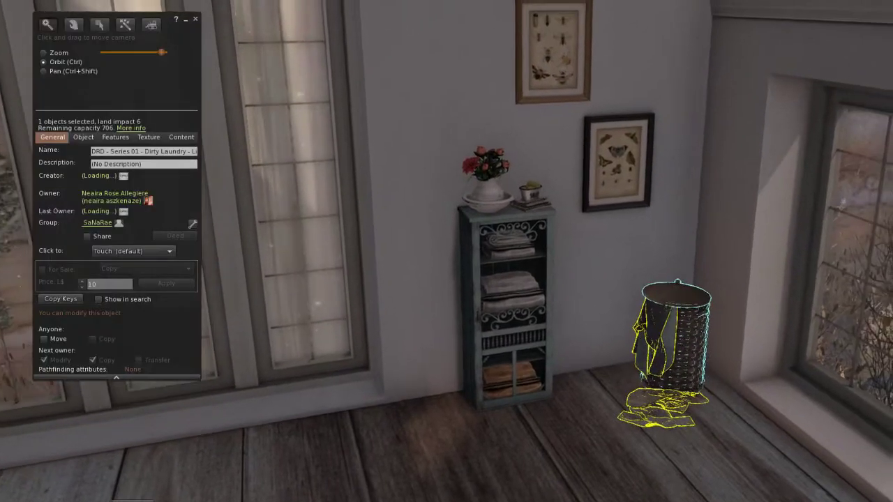
alt+drag(523, 240, 523, 210)
shift+click(482, 269)
shift+click(436, 147)
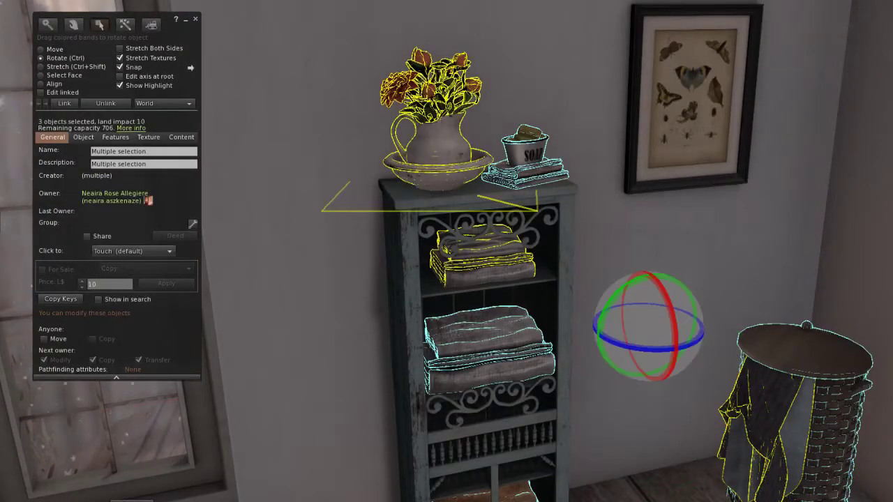
key(Escape)
- Remove the rose pitcher, then delete the towel cabinet with its contents, the two framed insect prints and the laundry basket
right_click(455, 158)
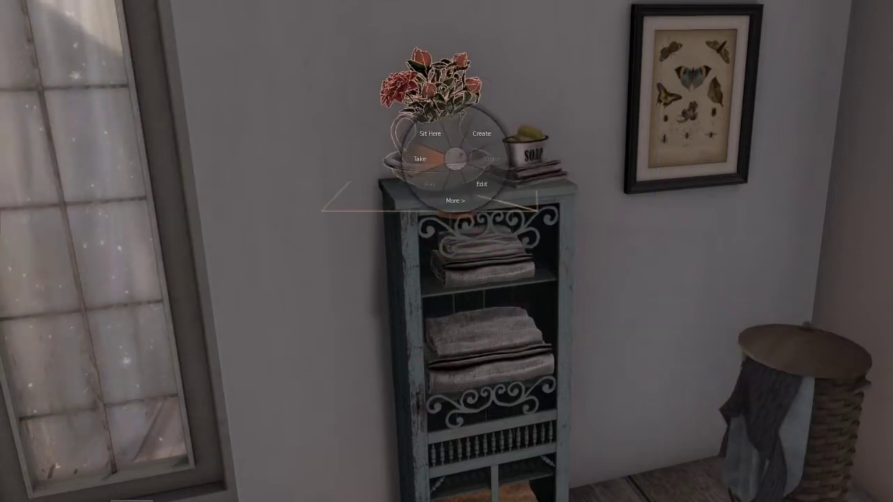
click(420, 159)
right_click(502, 212)
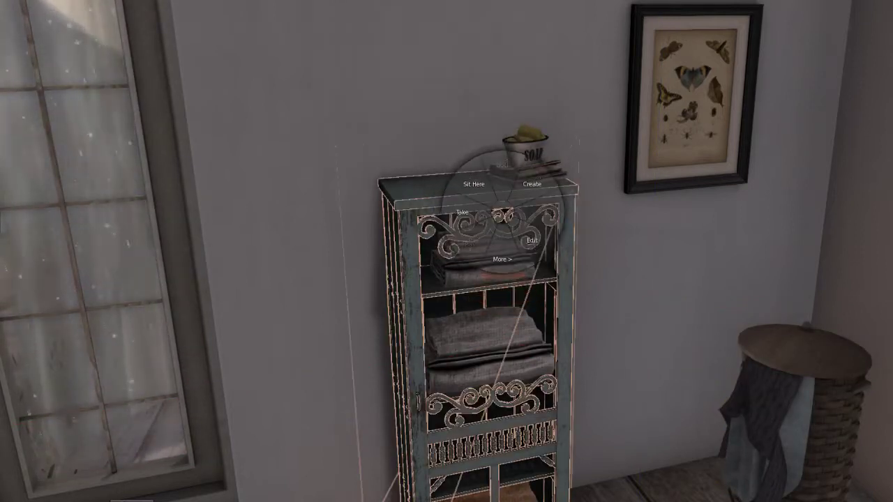
click(534, 243)
ctrl+click(488, 268)
ctrl+click(457, 153)
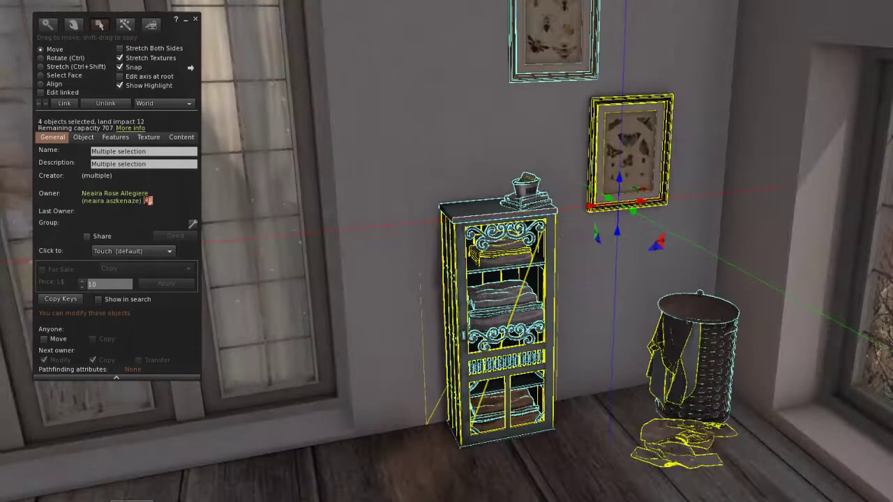
right_click(496, 276)
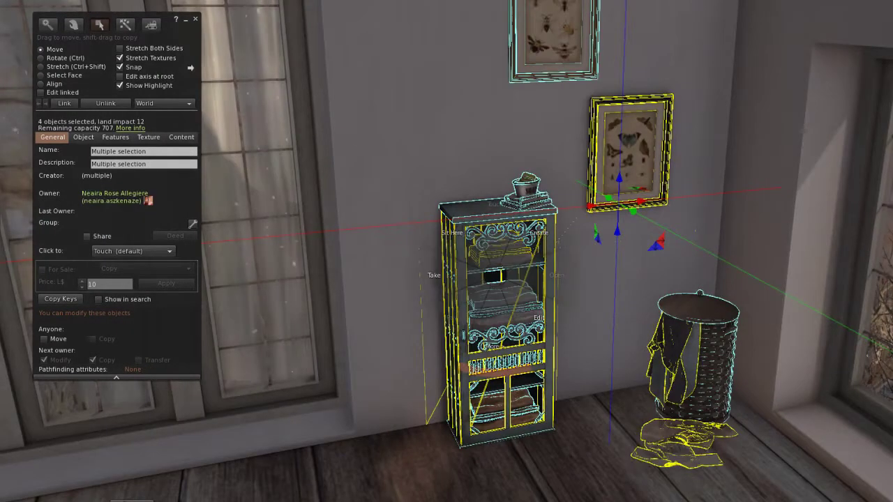
key(Escape)
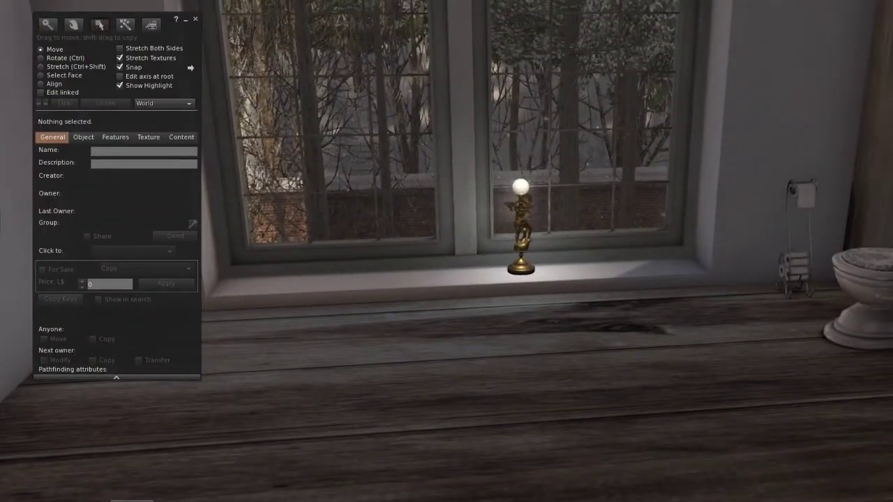
- Delete the Antique Cherub lamp on the window sill and the toilet beside the window
right_click(523, 191)
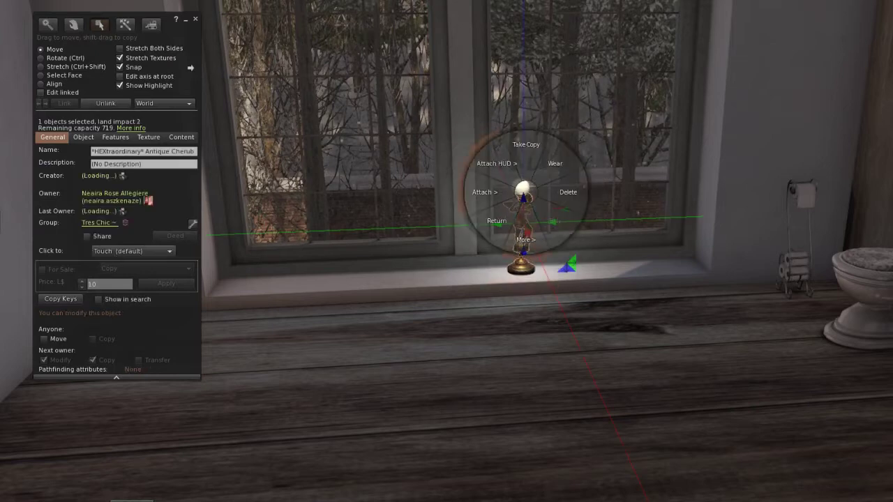
right_click(863, 260)
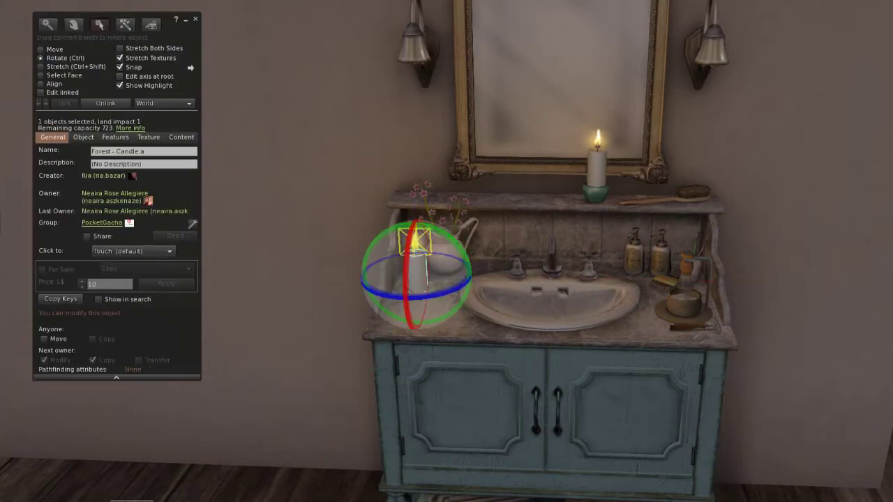
- Delete the blue washstand with its candles and toiletries, along with the gold-framed mirror and the wall sconces
shift+click(596, 170)
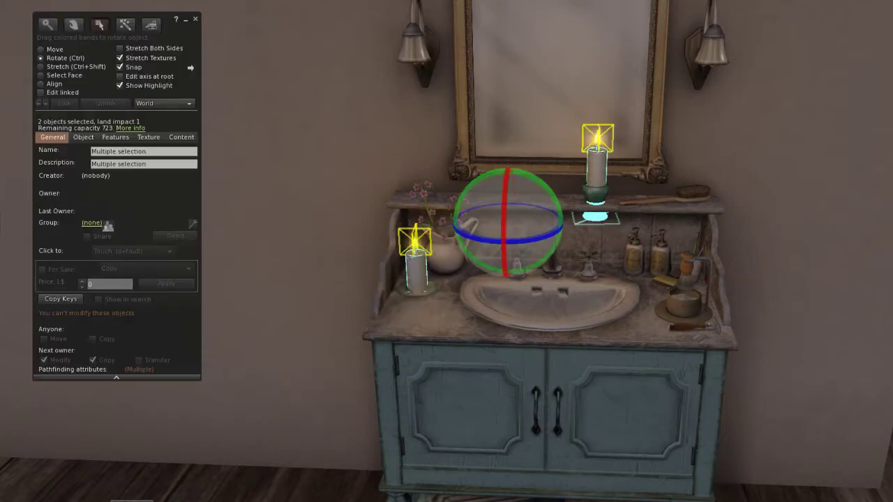
ctrl+click(684, 303)
ctrl+click(624, 330)
right_click(624, 330)
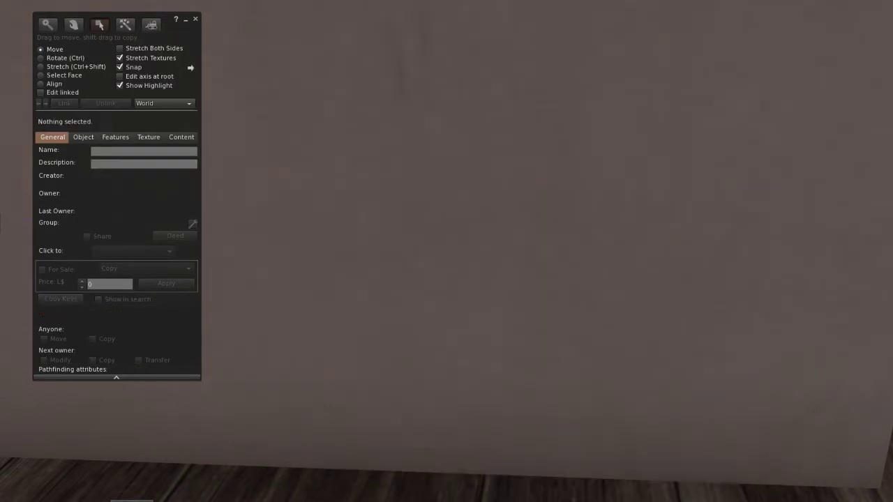
right_click(319, 255)
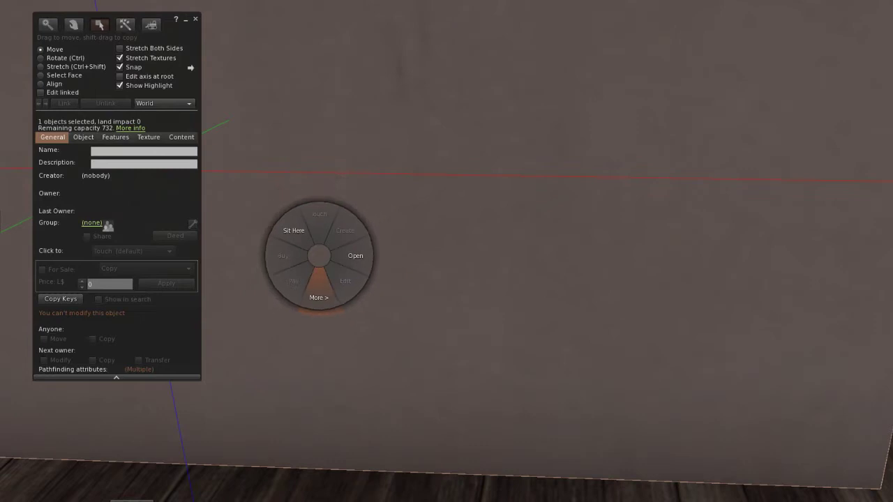
click(318, 293)
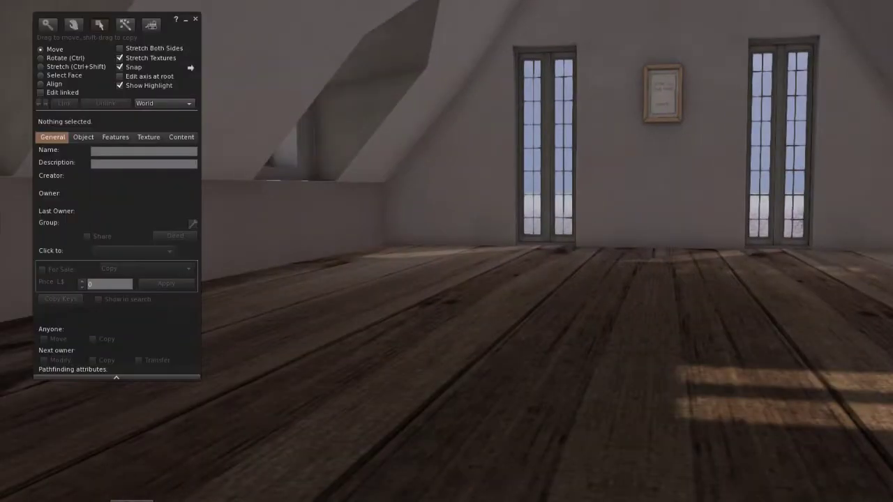
- Delete the small framed picture hanging between the two narrow windows on the upstairs end wall
right_click(655, 103)
right_click(323, 212)
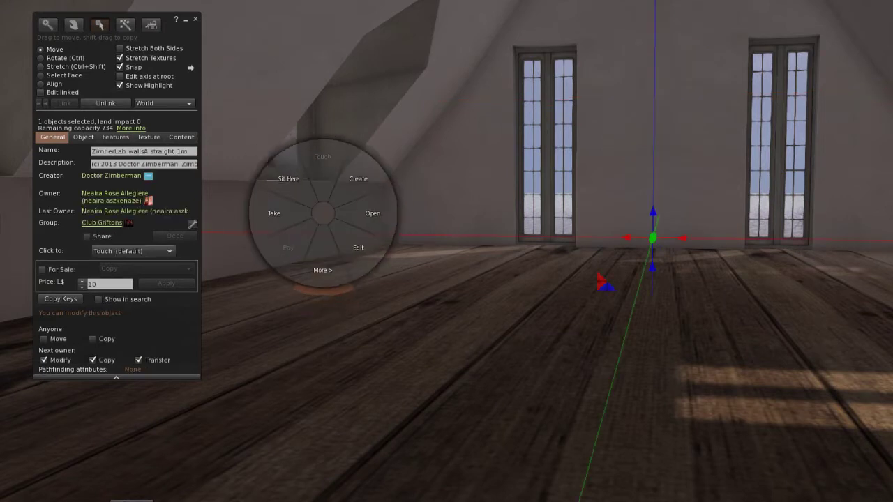
click(376, 213)
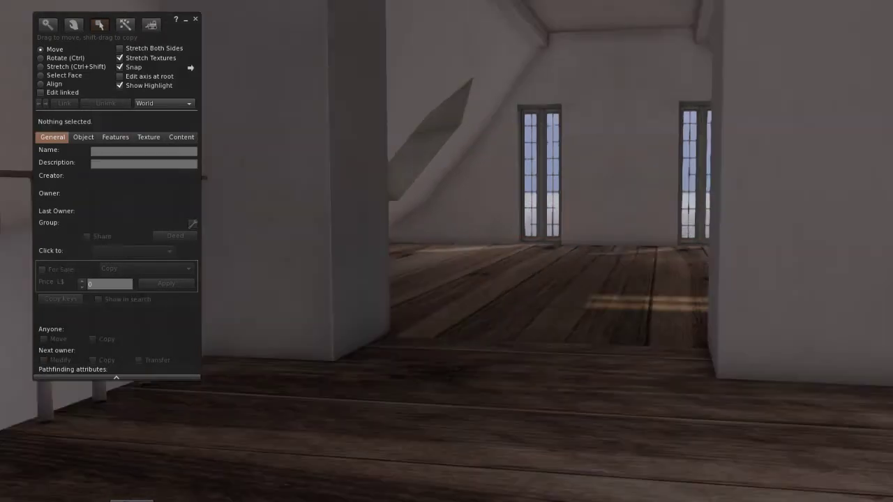
key(Escape)
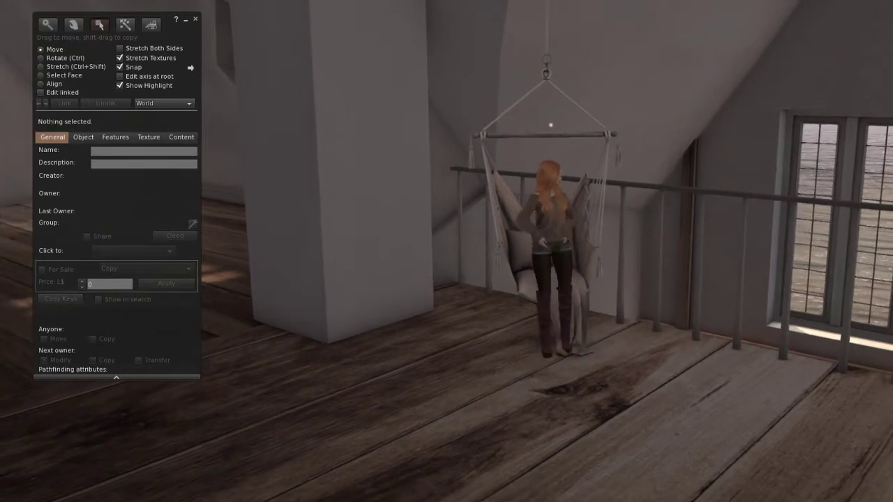
- Delete the Crete Hammock chair by the railing and take the leftover item lying on the upstairs wooden floor
right_click(518, 246)
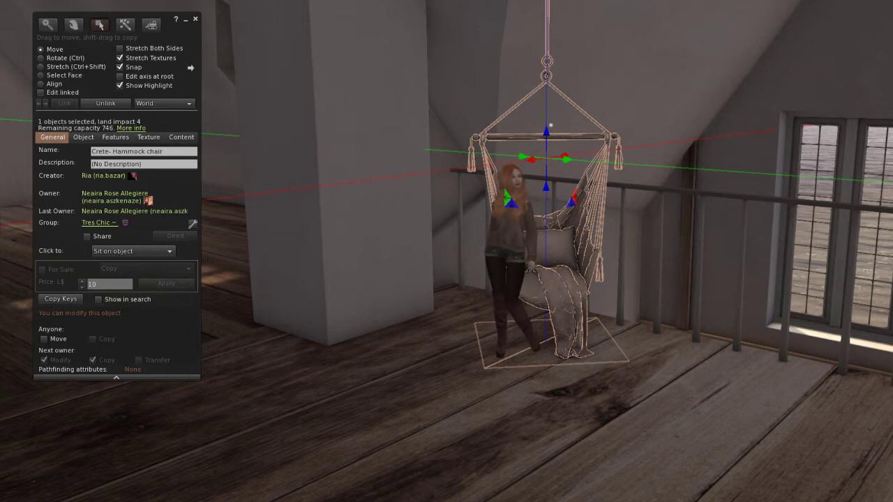
key(Left)
key(Up)
key(Right)
key(Right)
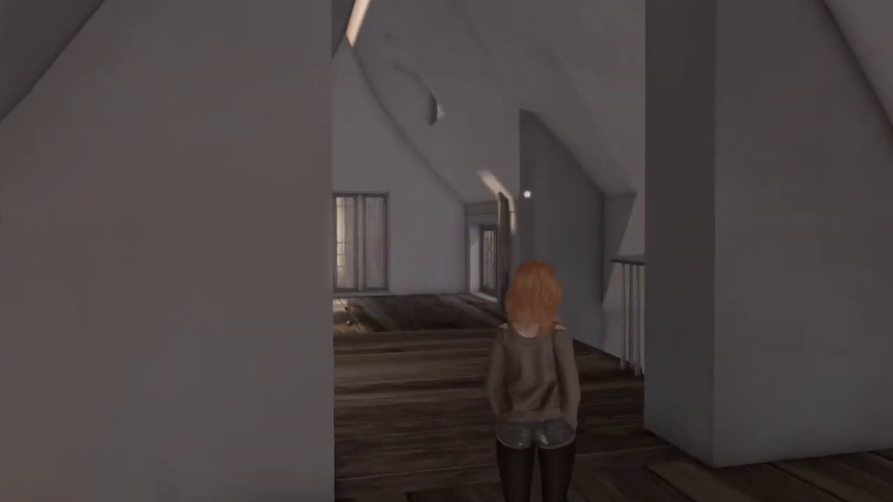
key(Up)
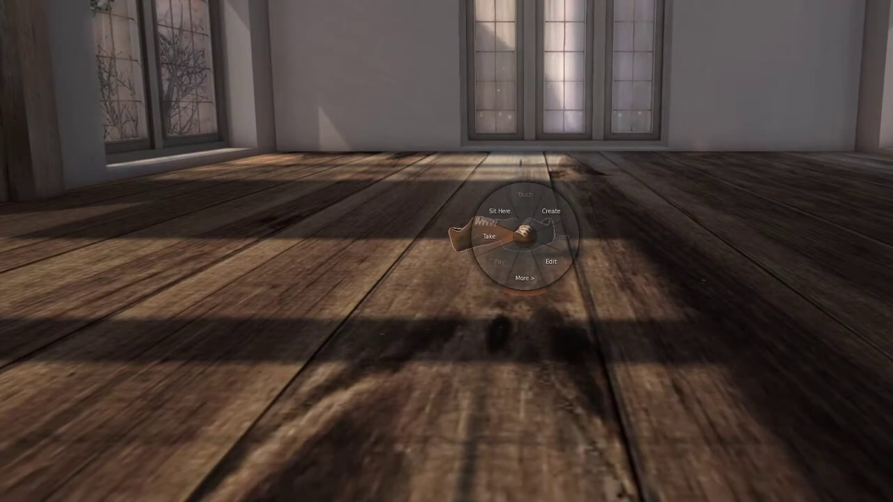
key(Escape)
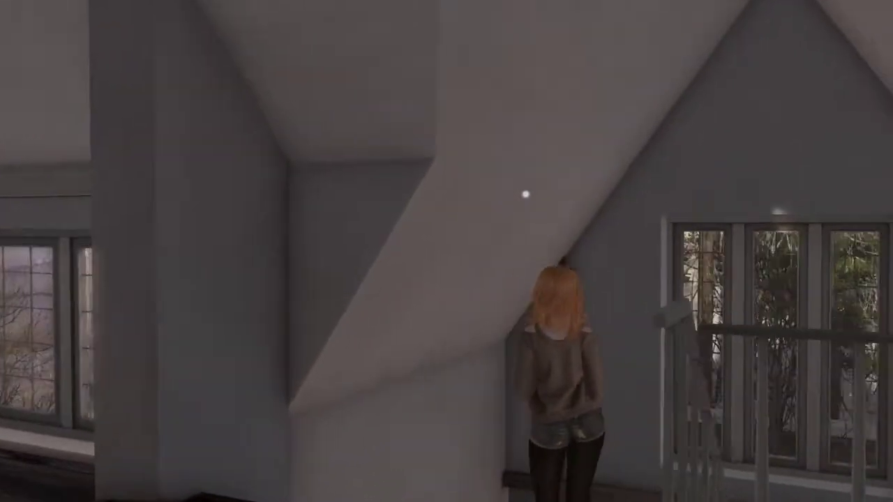
- Walk the avatar downstairs and through the ground floor to the white glass-door cabinet beside the window
key(Up)
key(Right)
key(Right)
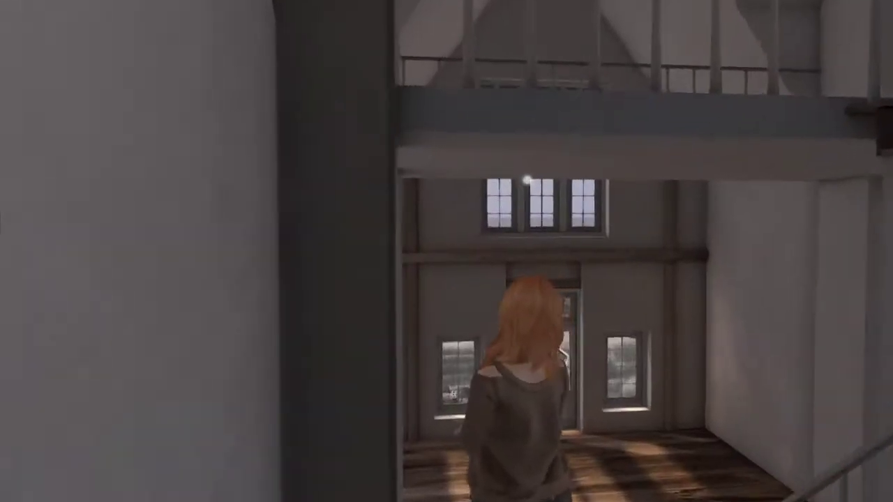
key(Up)
key(Right)
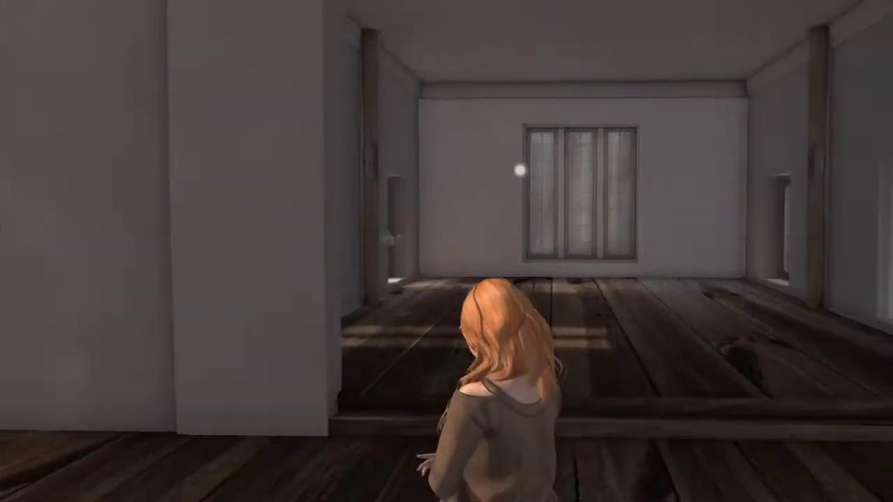
key(Up)
key(Right)
key(Left)
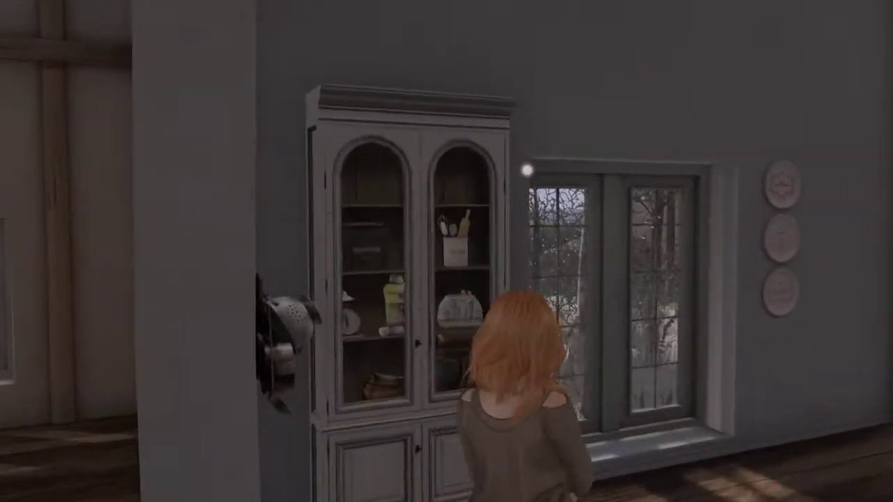
- Take the round decorative plaques off the ground-floor wall beside the window
key(Right)
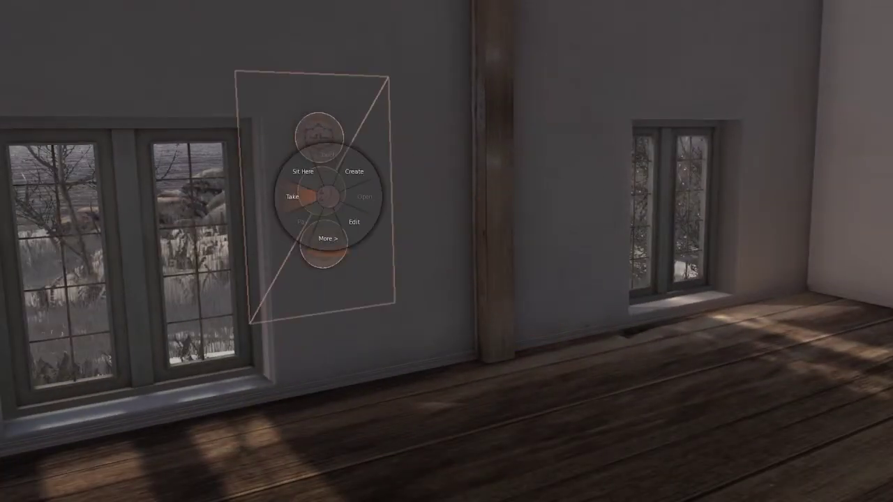
click(365, 196)
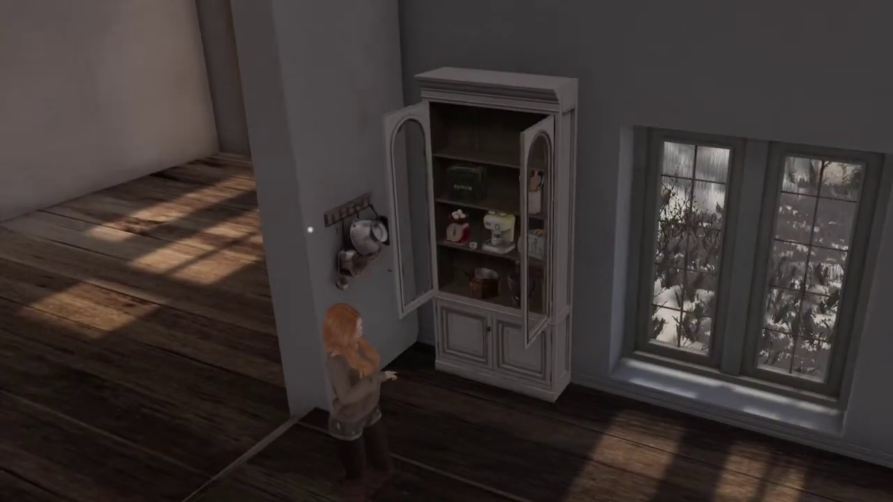
- Remove the teal toaster, the yellow espresso machine and the red kitchen scale from the white cabinet's shelf
key(alt+Left)
key(alt+Up)
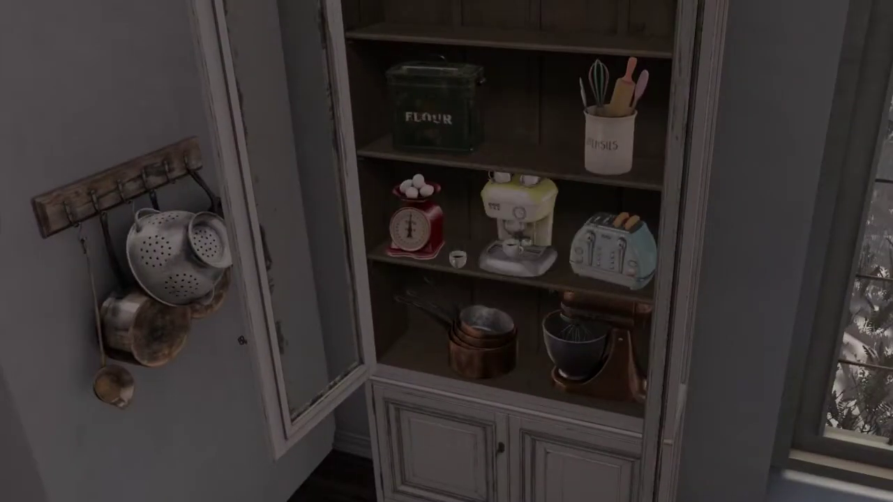
right_click(627, 254)
right_click(510, 249)
click(534, 274)
ctrl+click(415, 227)
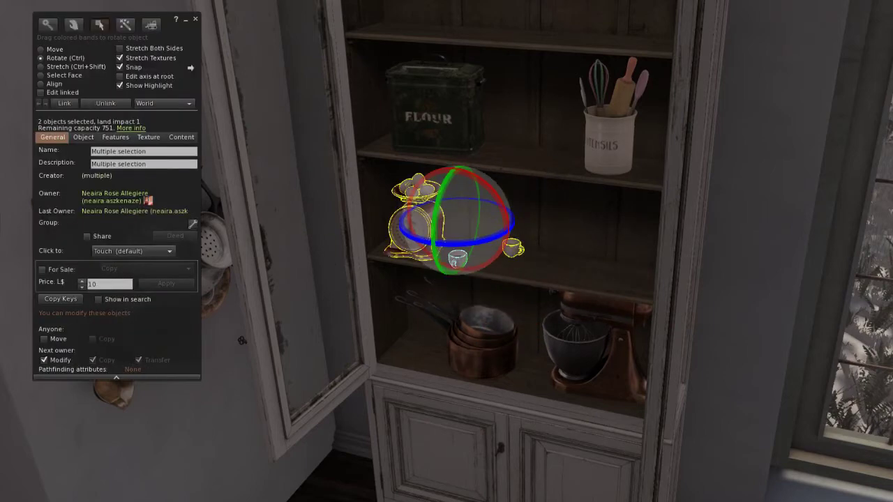
click(195, 19)
right_click(417, 221)
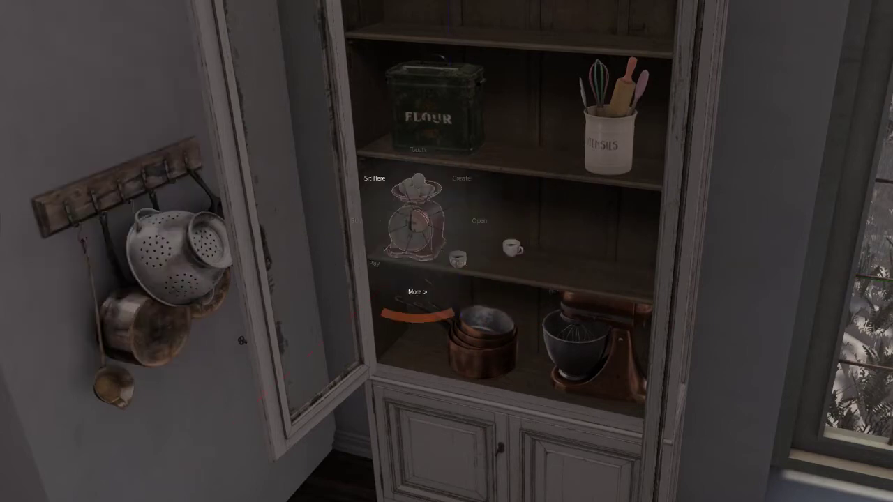
click(393, 222)
- Select the stand mixer, copper pots, cups, utensil crock, flour tin, white cabinet and hanging pan rack together and delete them
right_click(595, 358)
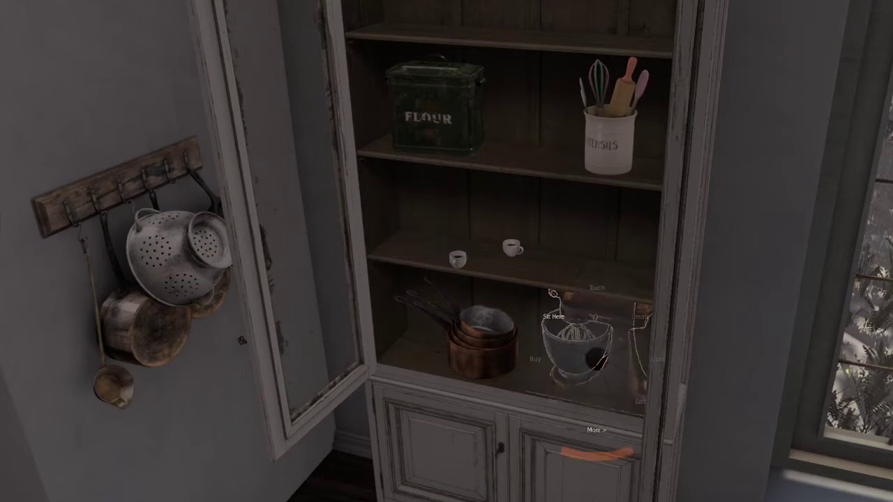
click(620, 383)
shift+click(484, 349)
shift+click(513, 249)
shift+click(609, 143)
shift+click(435, 112)
shift+click(446, 178)
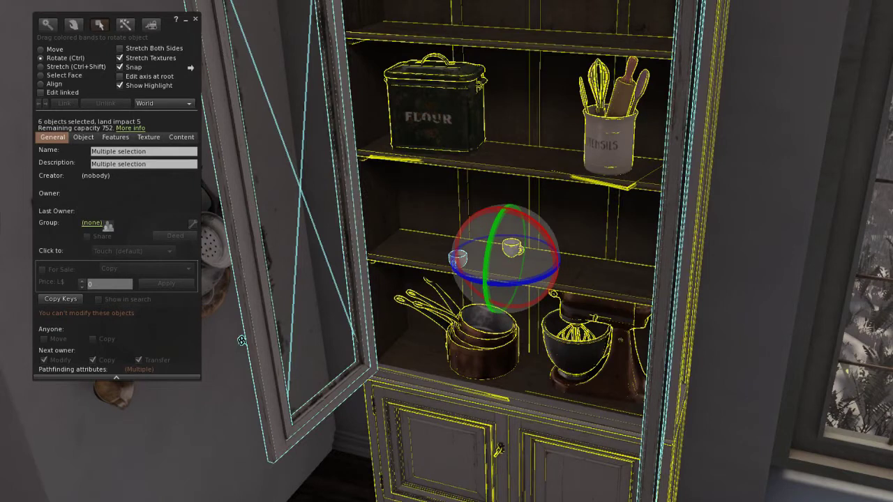
ctrl+click(214, 244)
scroll(223, 245, down, 5)
right_click(507, 247)
click(468, 247)
key(Delete)
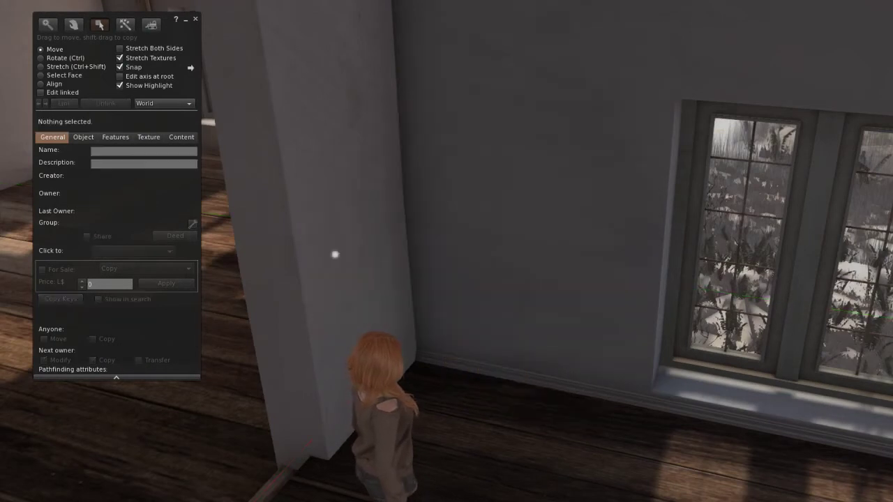
key(ctrl+b)
- Delete the white chair with the potted plant on the stone steps outside the front double doors
key(Left)
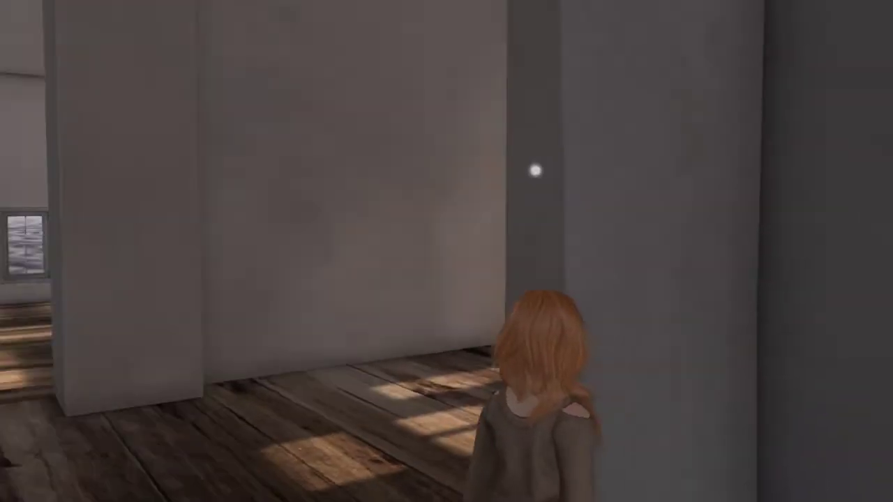
key(Right)
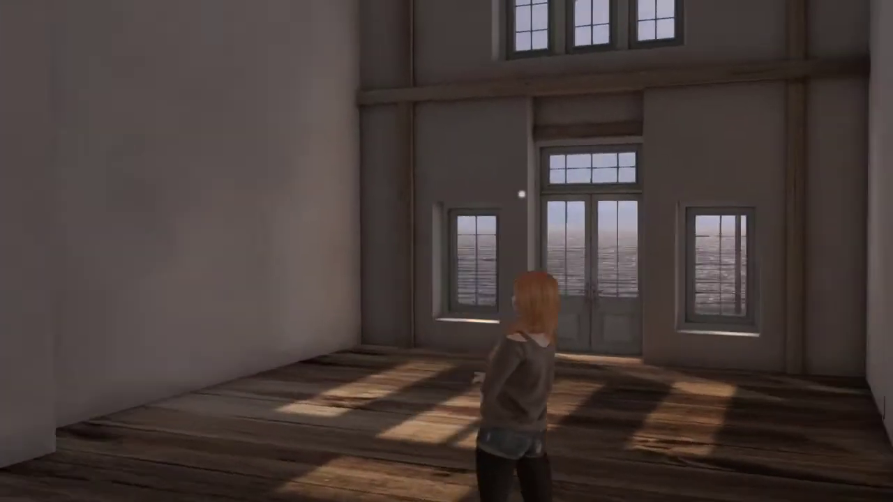
key(Down)
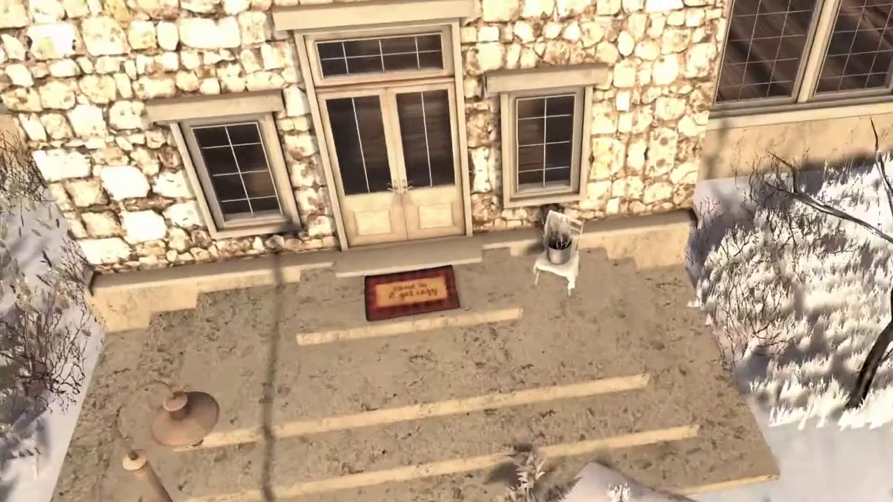
right_click(587, 259)
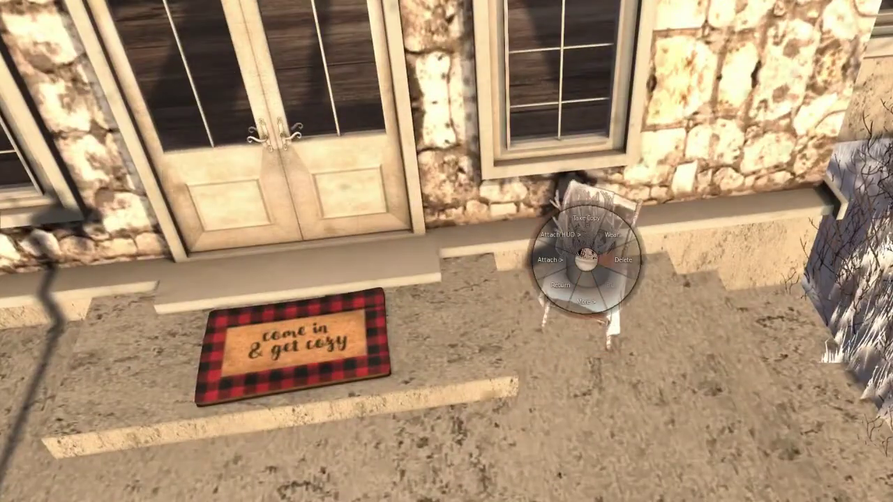